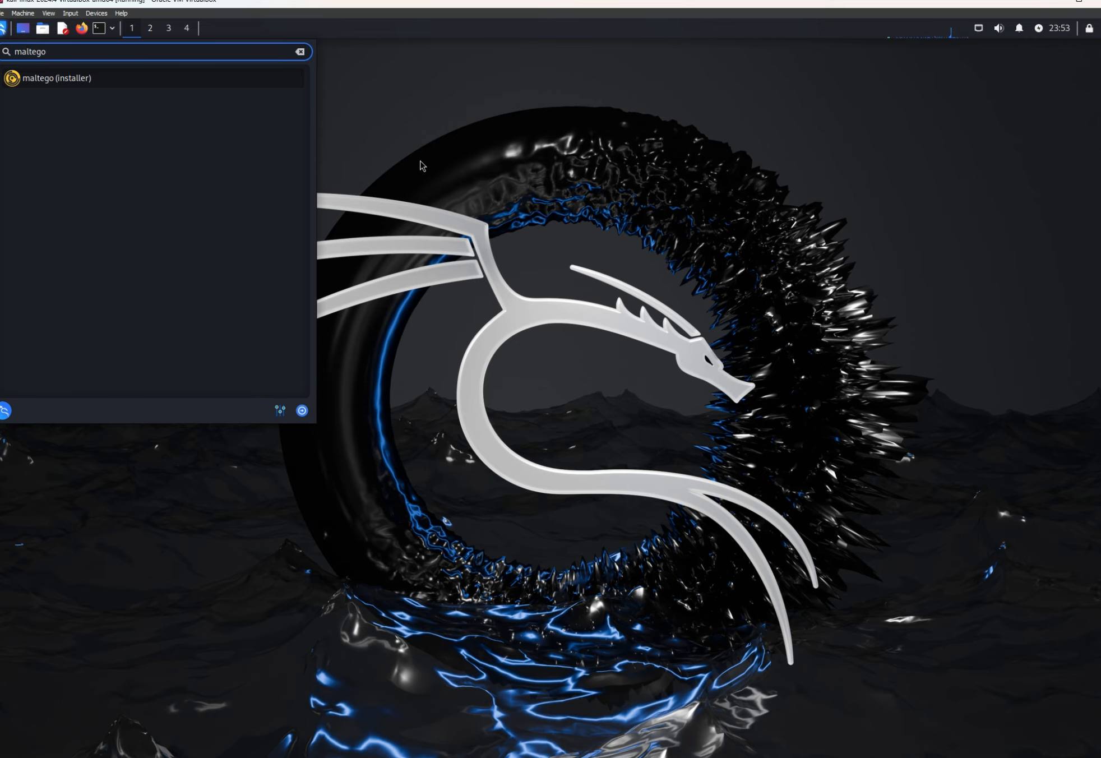
Step: Close the application search, open a terminal window and enlarge its text
key("Return")
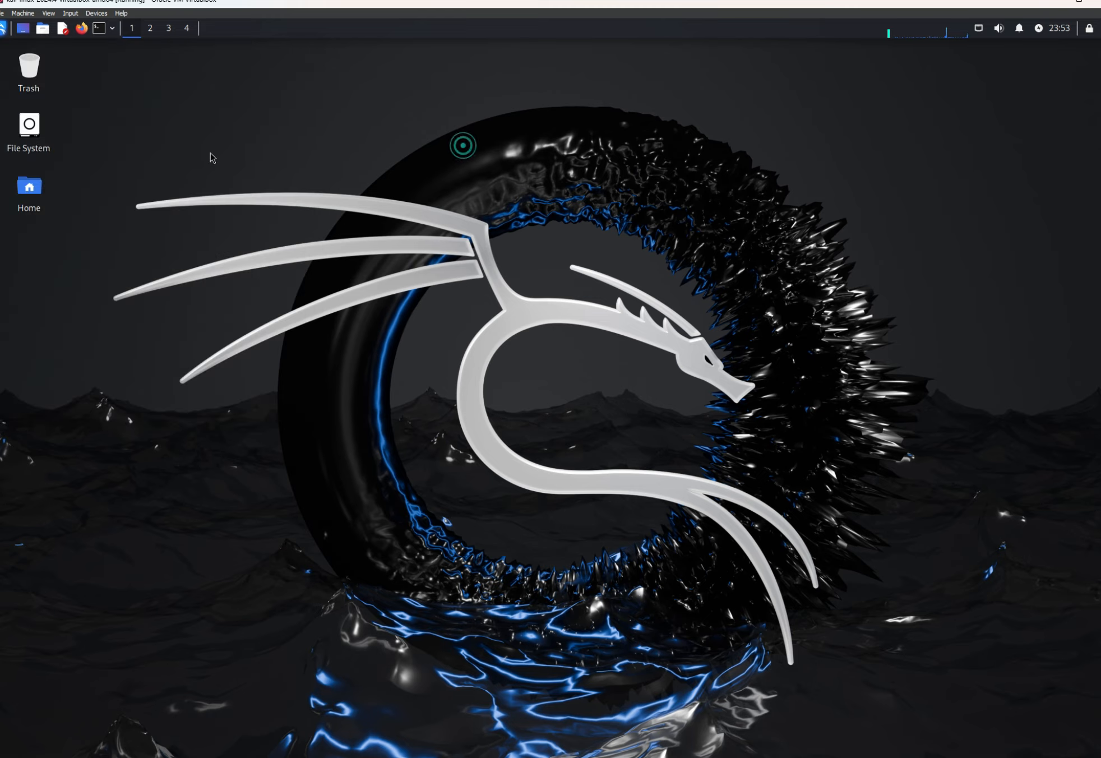
left_click(100, 28)
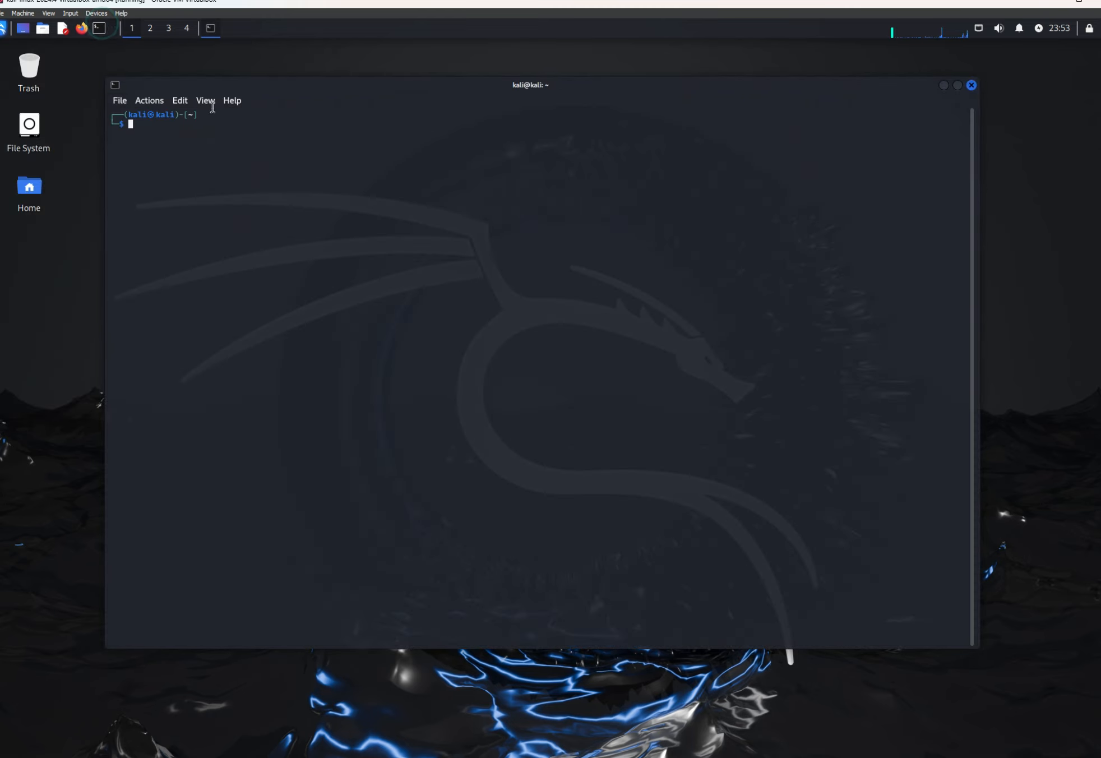
key("ctrl+plus")
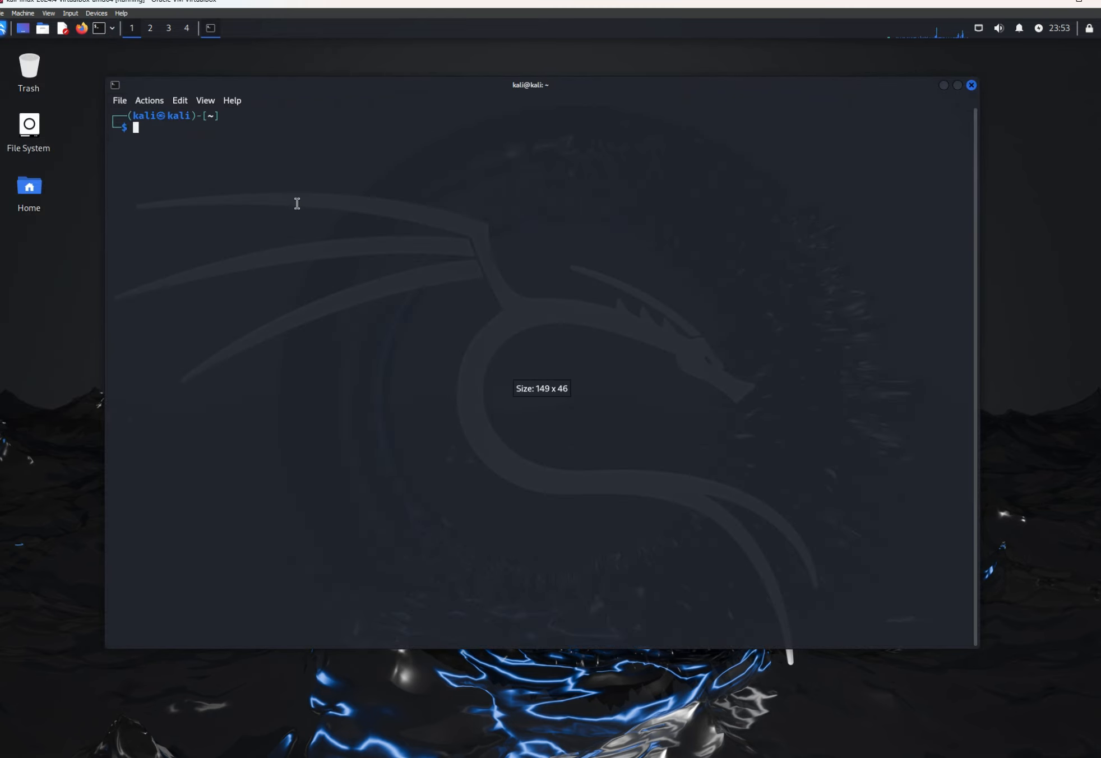
key("ctrl+plus")
Step: Refresh the package lists with sudo apt-get update, authenticating with the account password
type("sudo")
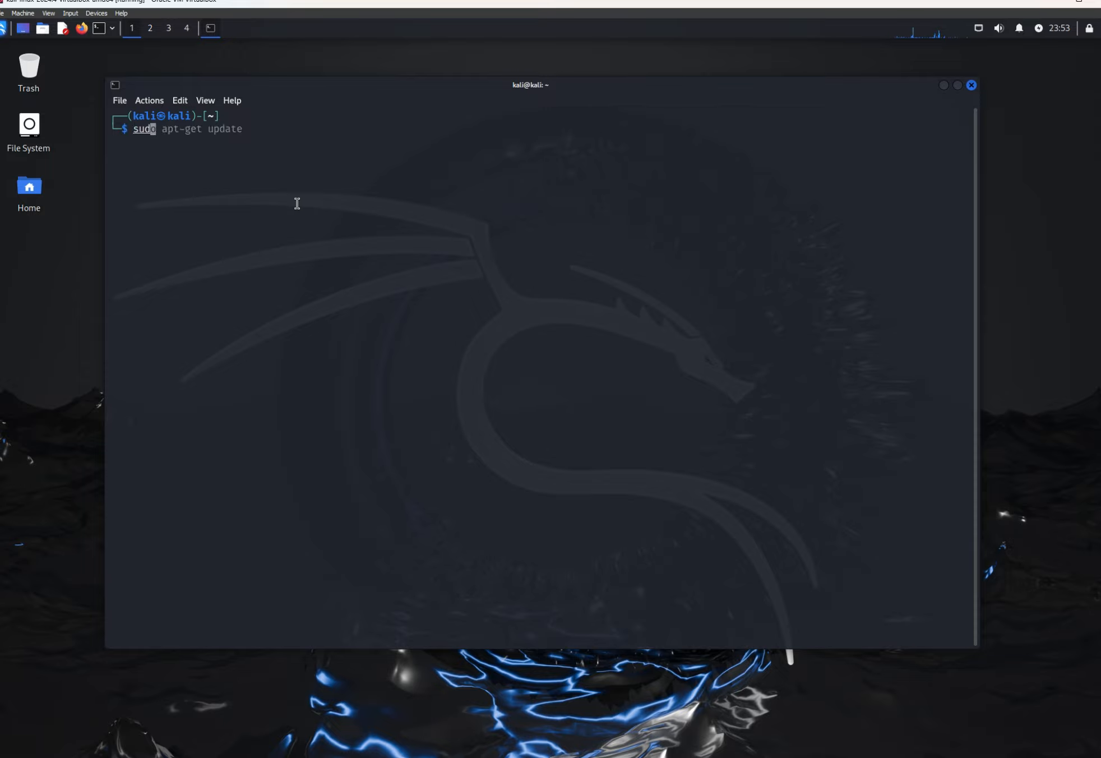
type(" apt-get update")
key("Return")
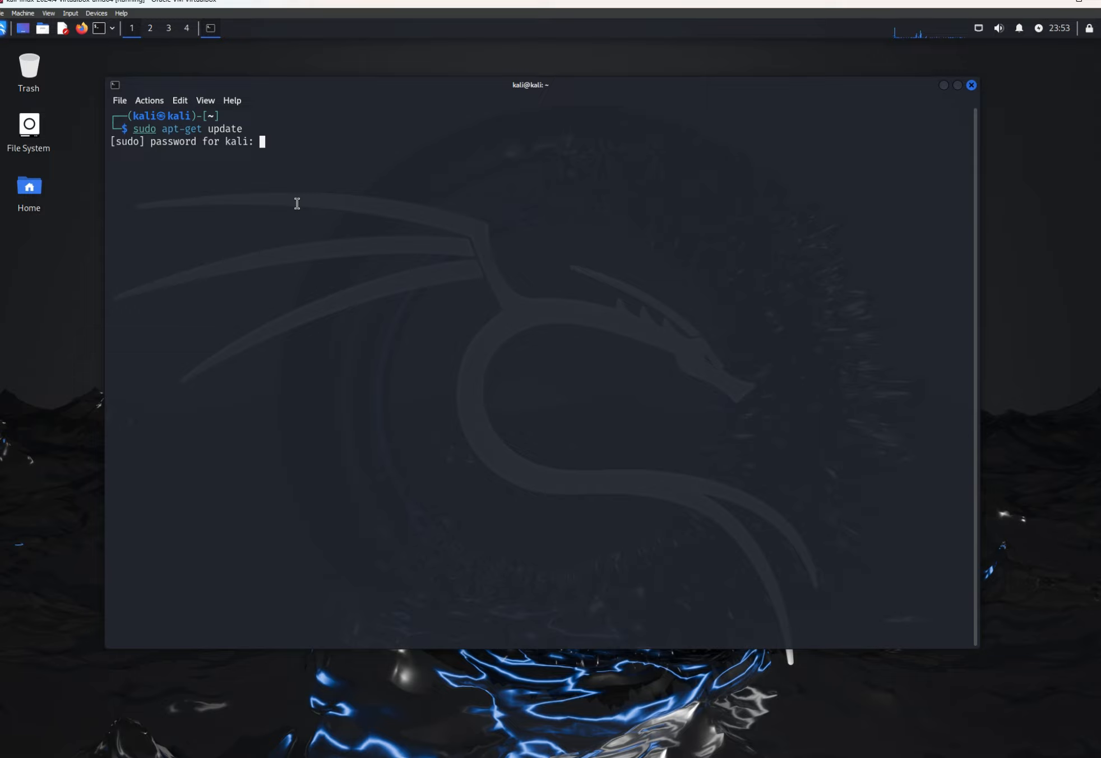
key("Return")
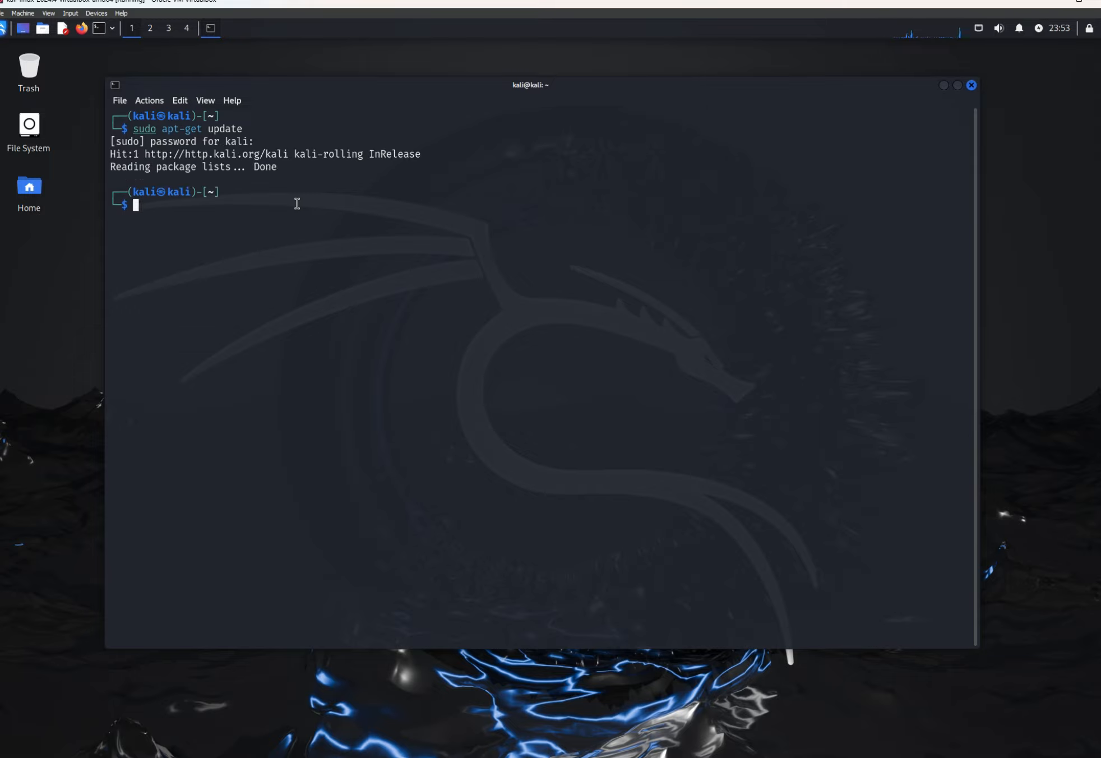
Step: Switch to Firefox, bring its window fully into view and open maltego.com
left_click(86, 30)
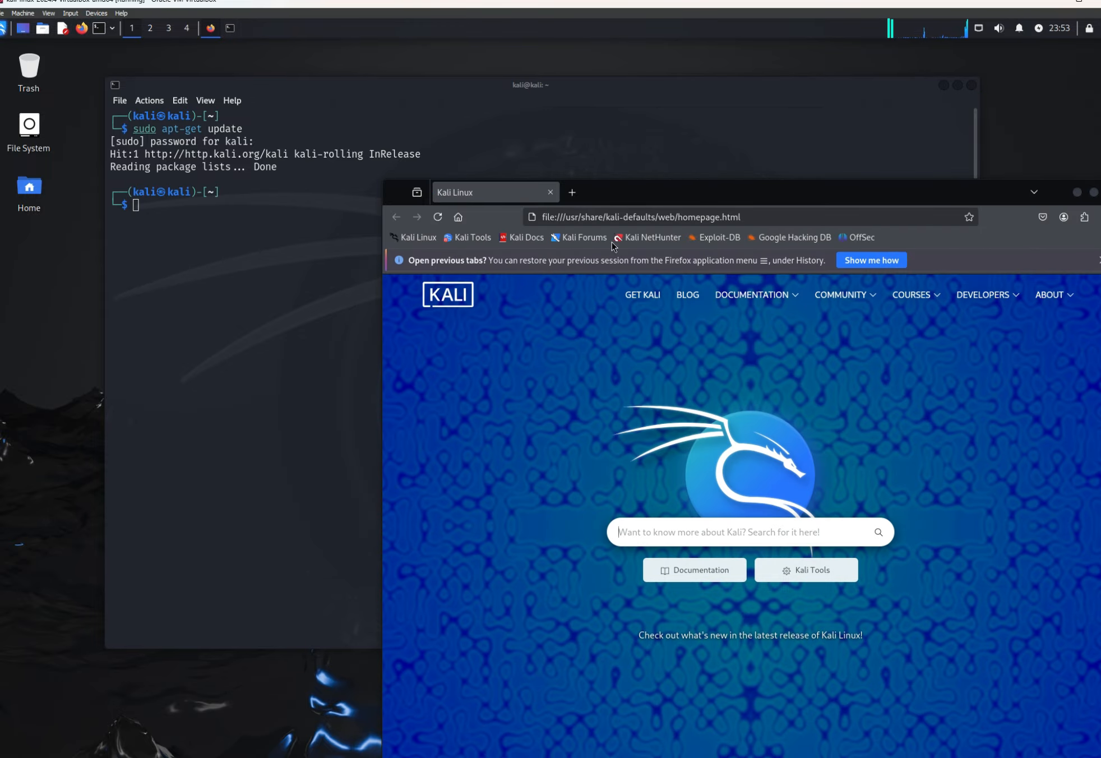
left_click_drag(646, 194, 500, 74)
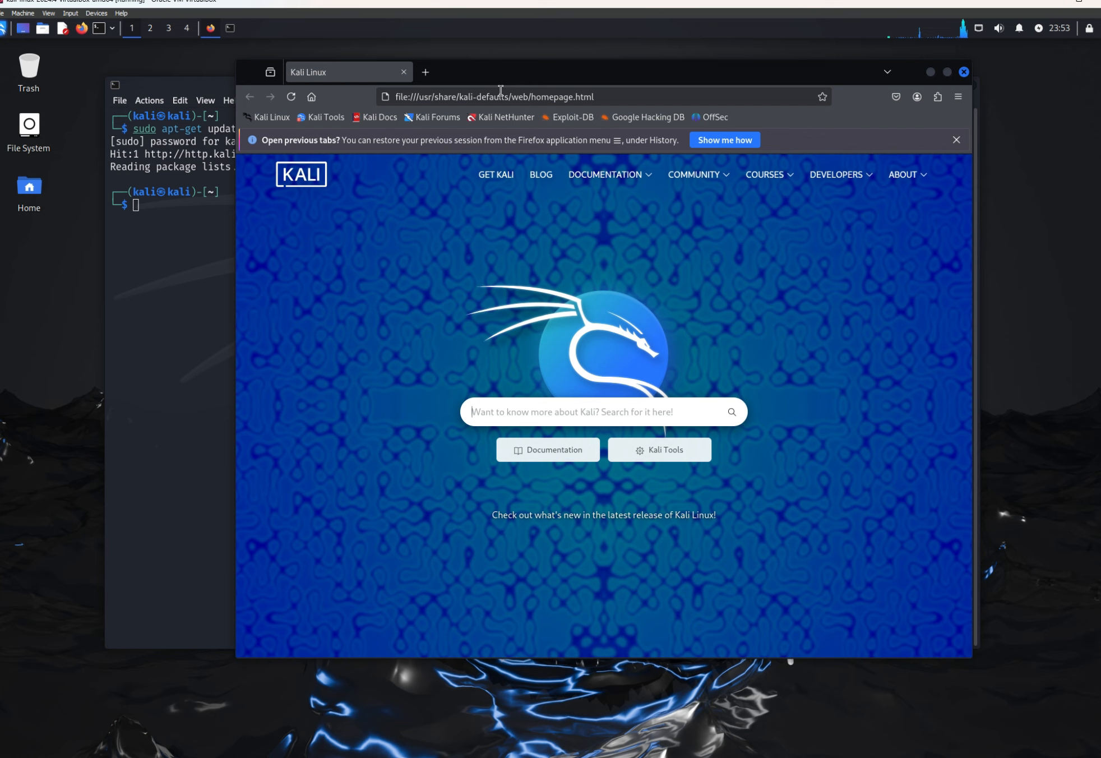
left_click(501, 94)
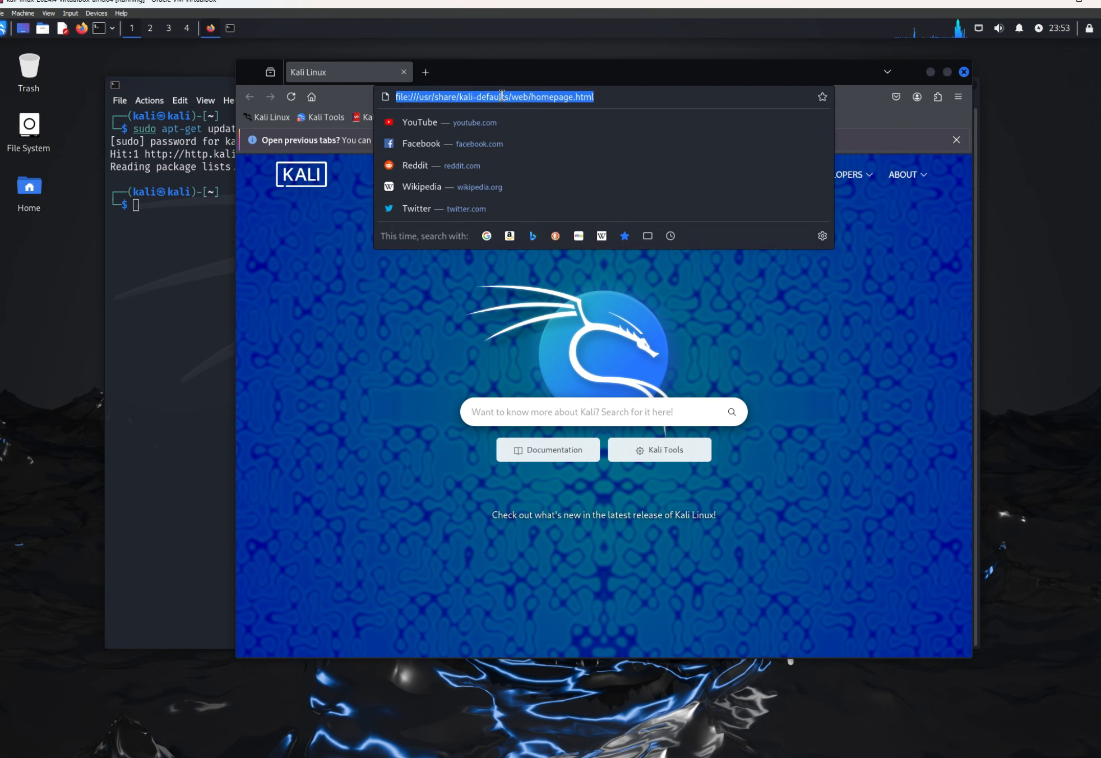
type("maltego")
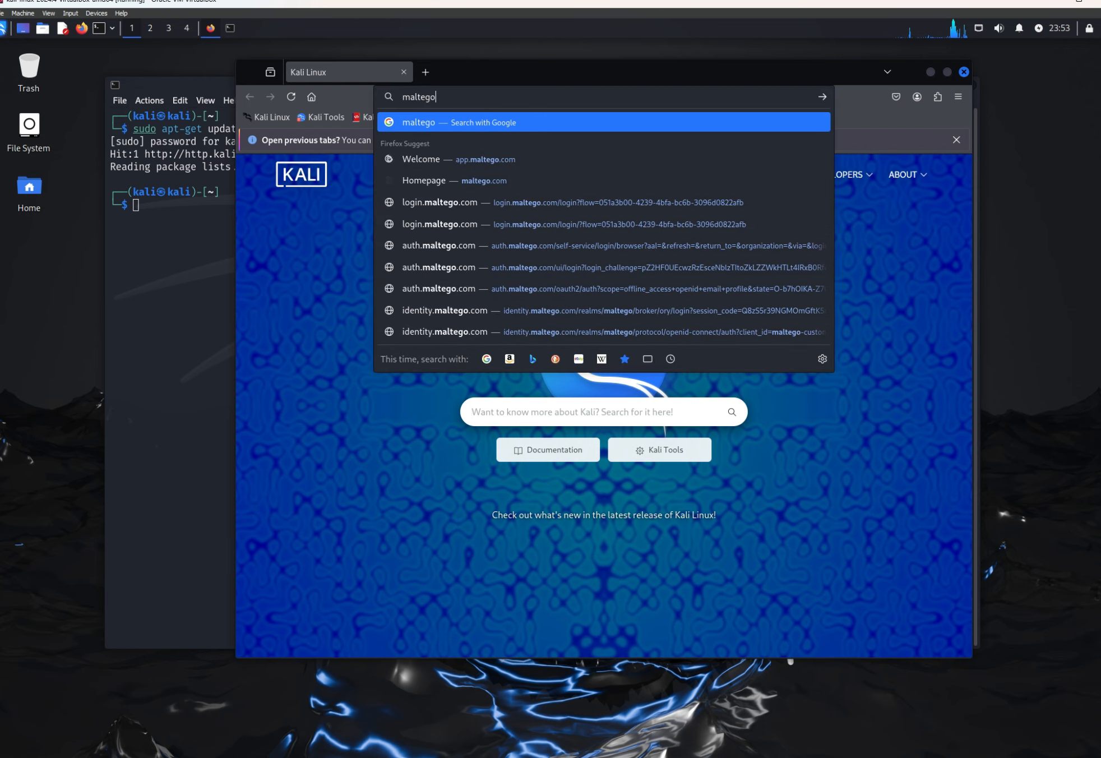
type(".com")
key("Return")
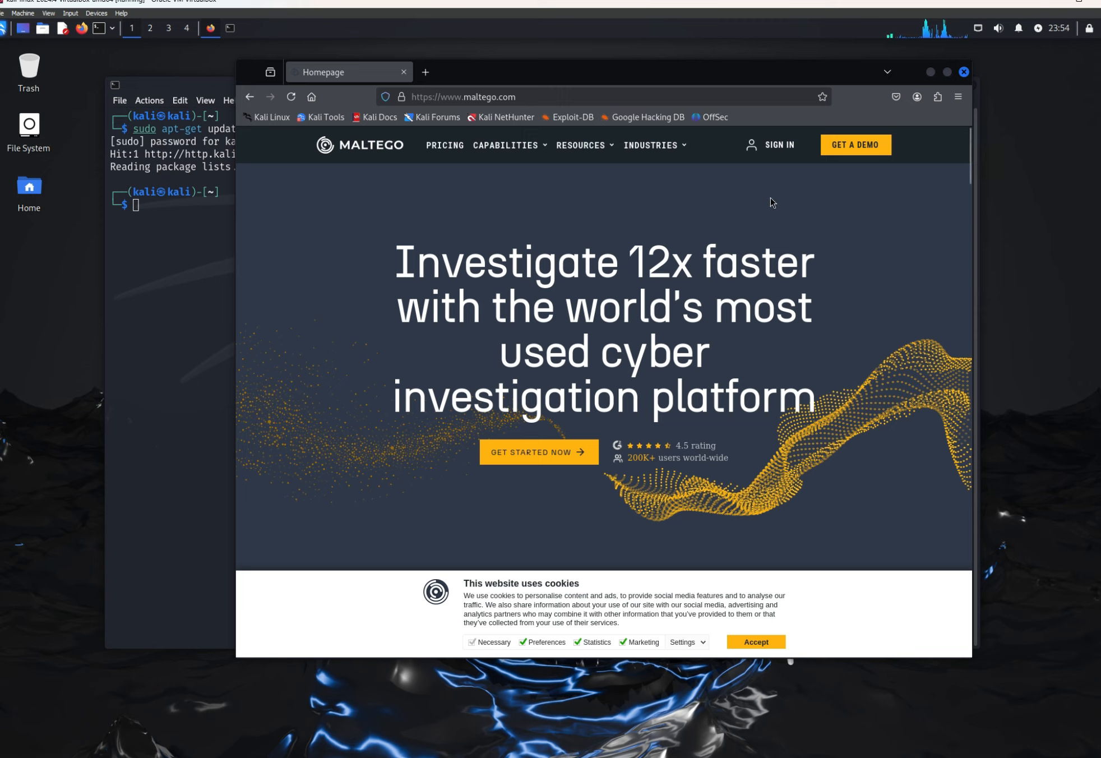
Step: Sign in to the Maltego website with the account's e-mail and password
left_click(780, 145)
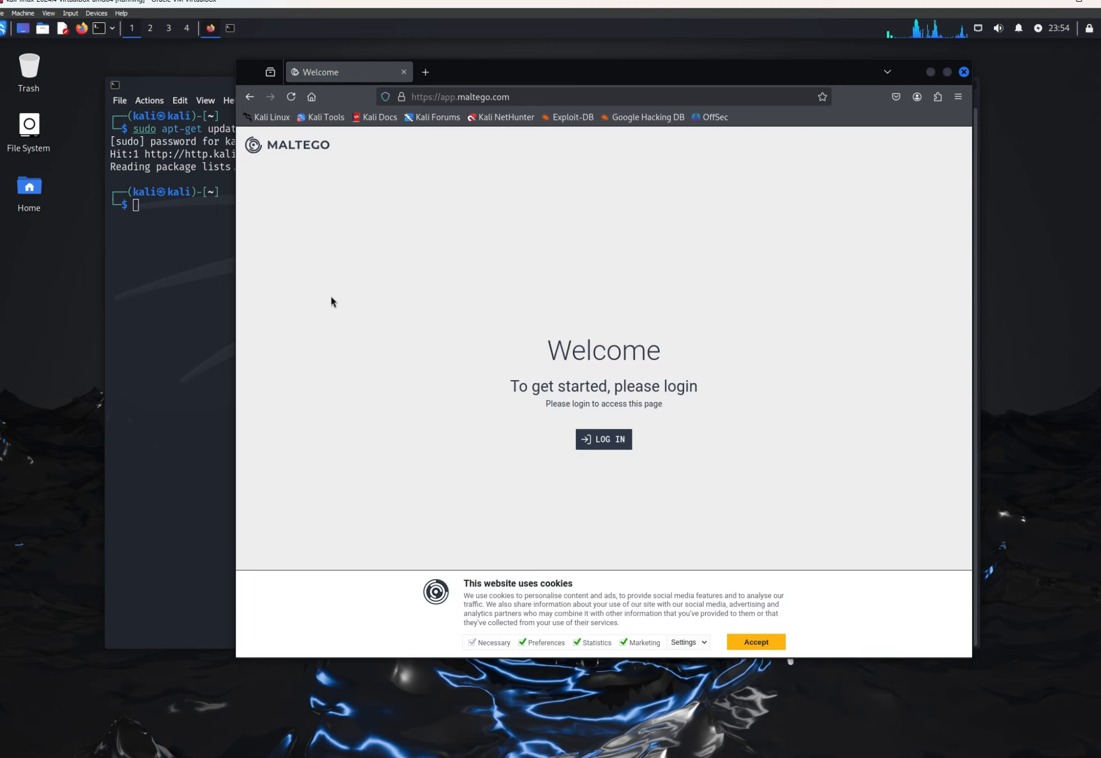
left_click(609, 440)
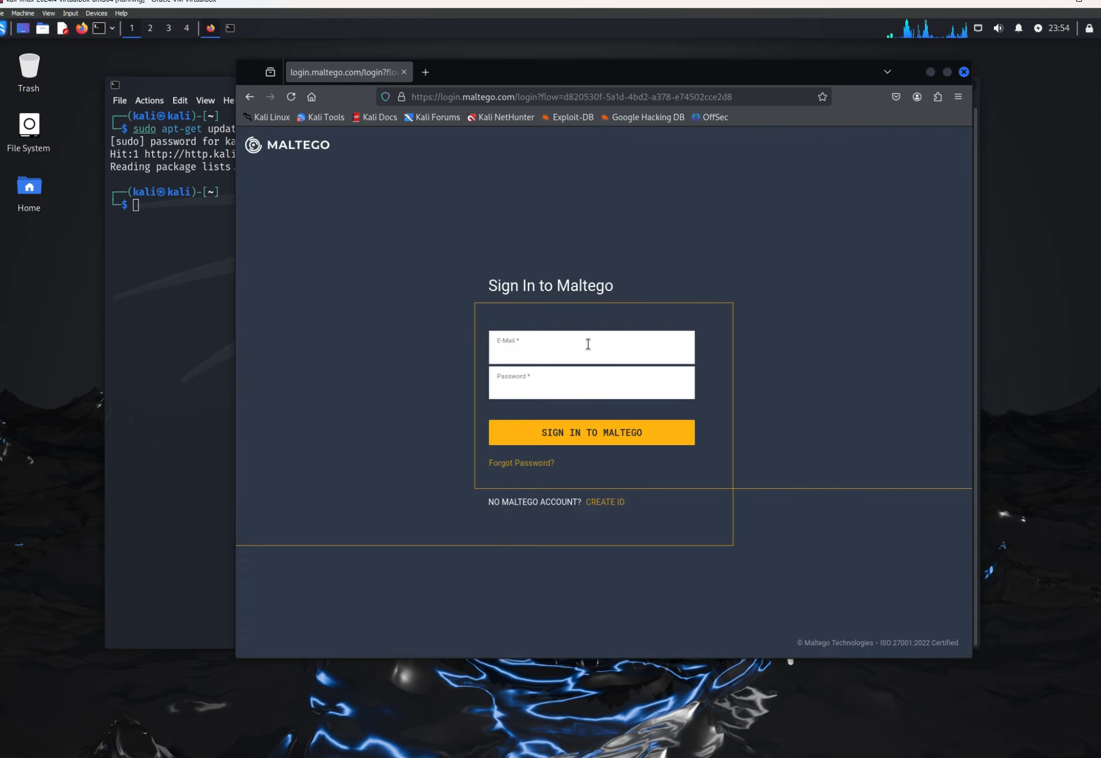
left_click(587, 343)
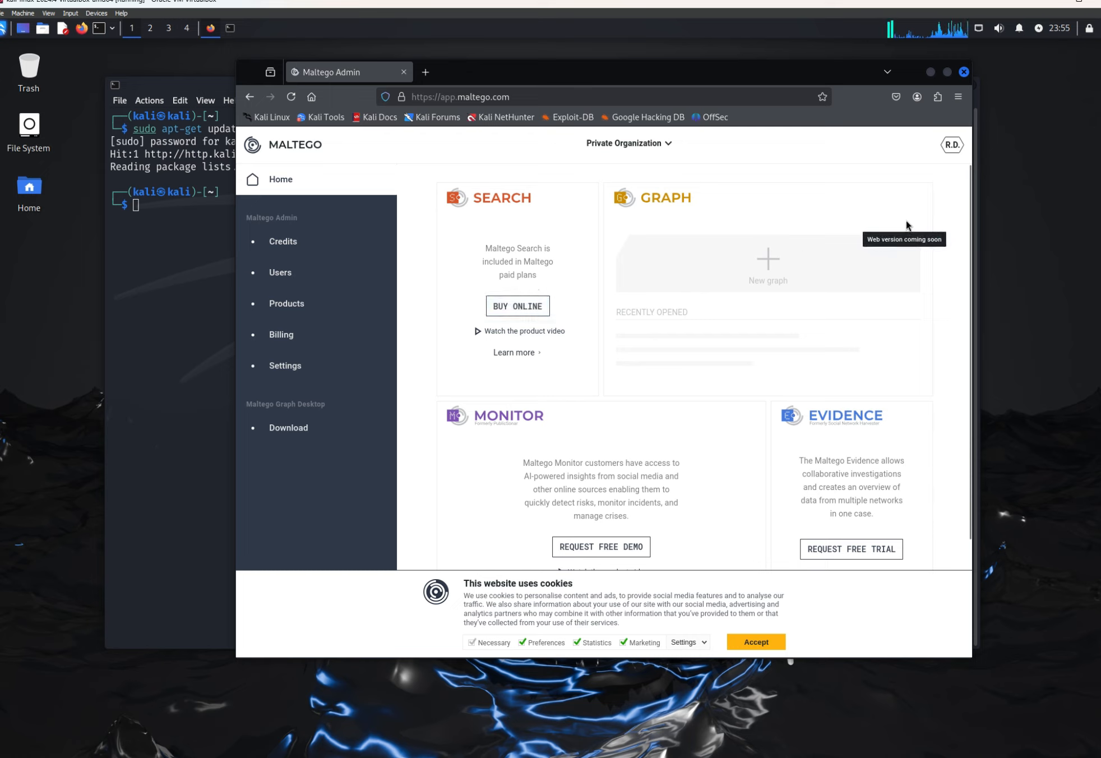
Step: Open the Maltego Graph Desktop download page from the account's home page
scroll(728, 454, "down", 3)
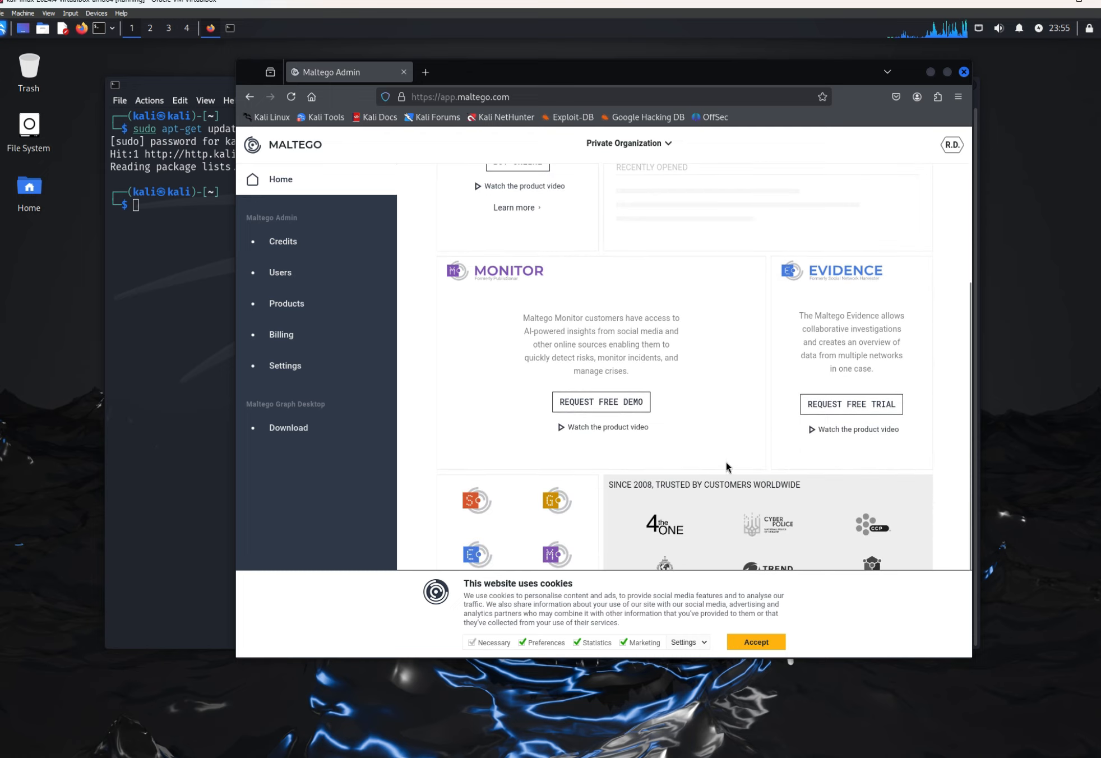
scroll(728, 453, "up", 3)
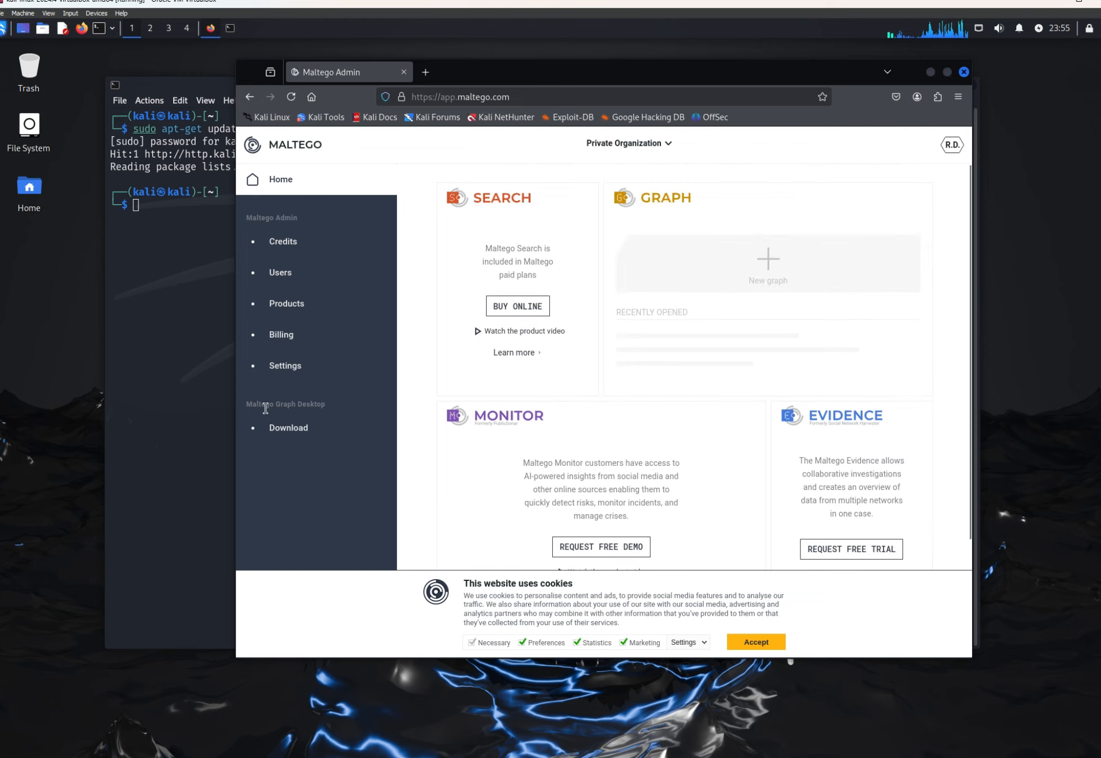
left_click(297, 424)
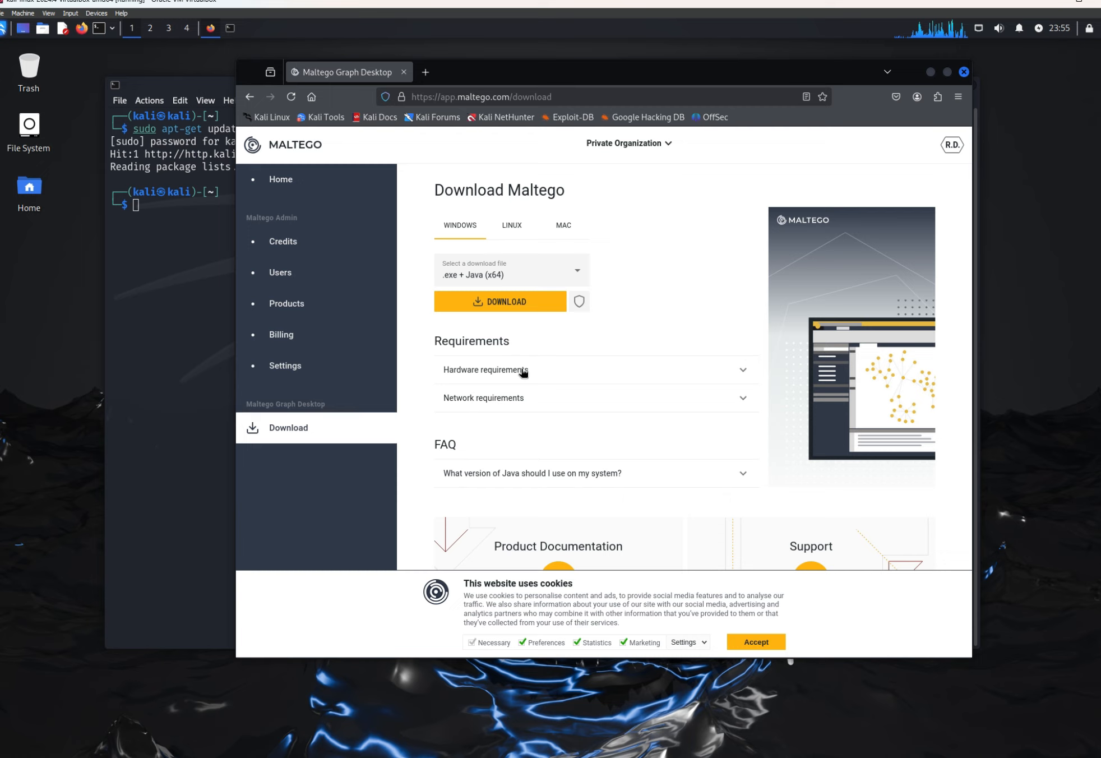
Step: Examine Maltego's hardware requirements, including the supported and recommended memory
left_click(486, 372)
scroll(486, 362, "down", 2)
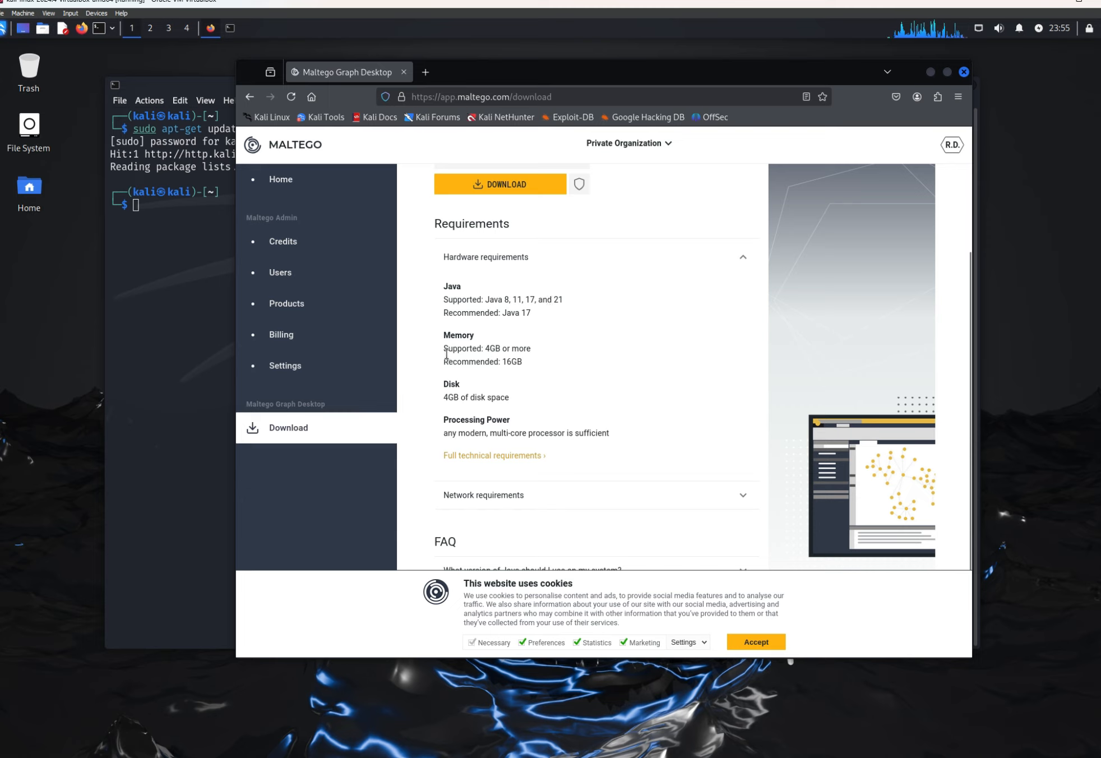
left_click_drag(446, 353, 534, 352)
left_click(518, 374)
scroll(547, 360, "up", 2)
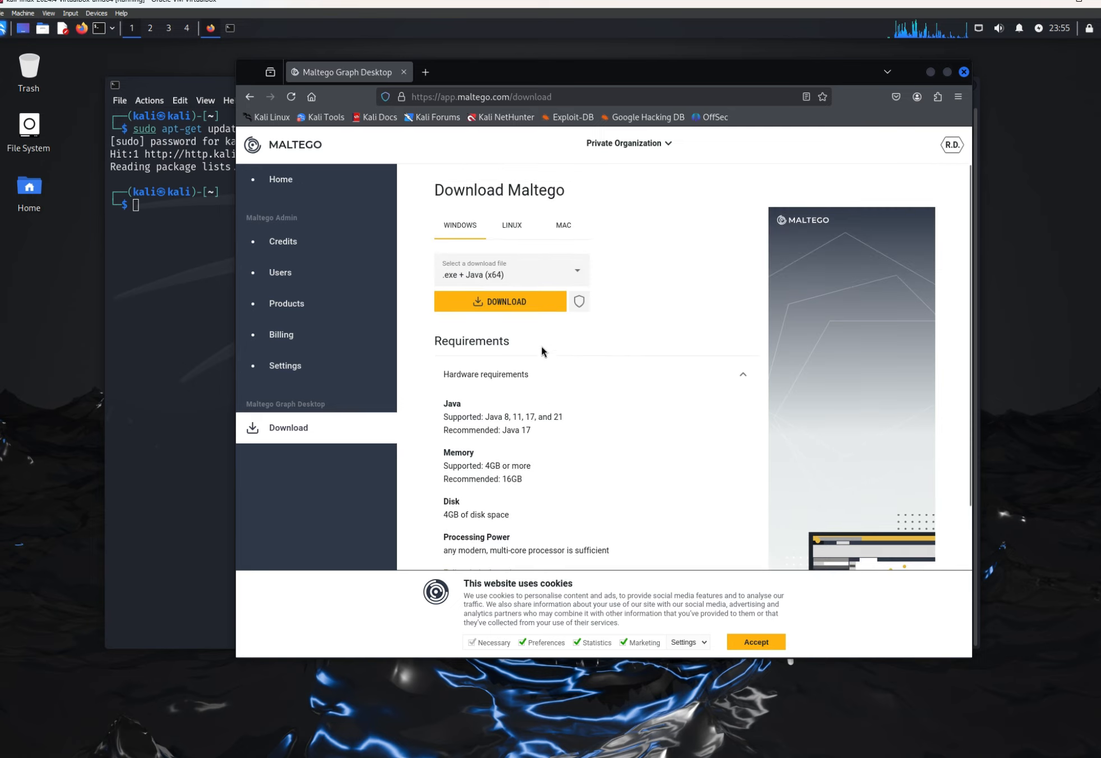
Step: Download the Linux version of Maltego as a .deb package
left_click(519, 225)
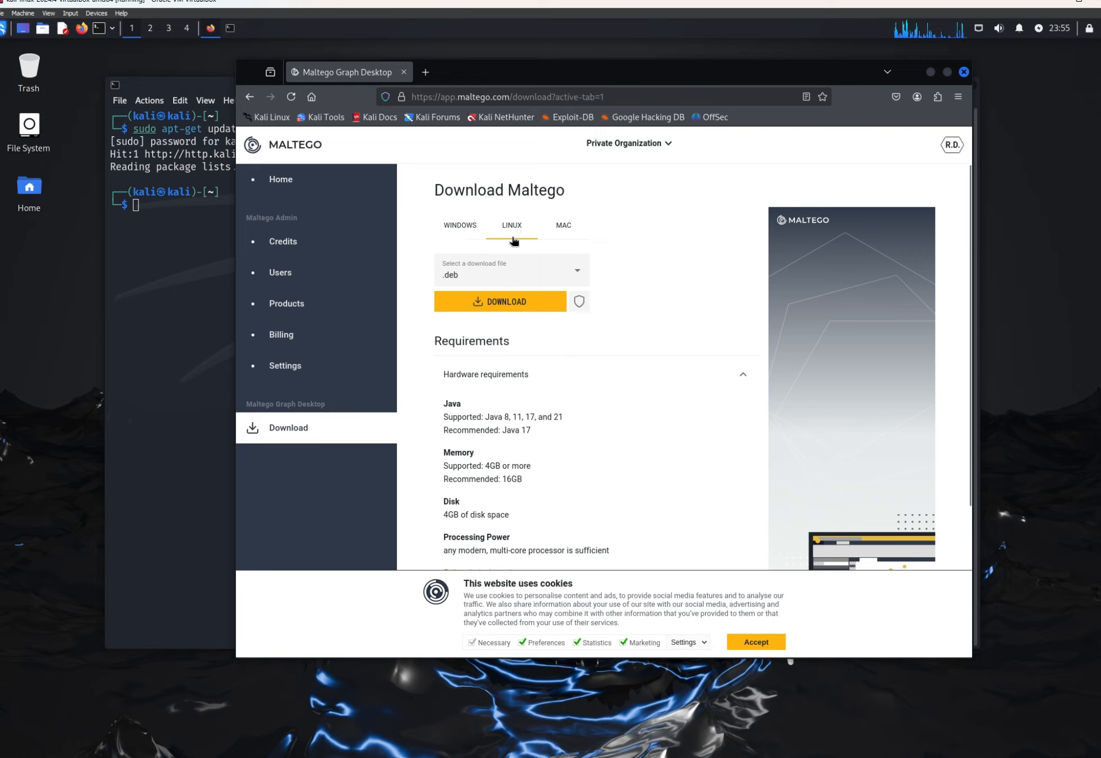
left_click(485, 302)
left_click(485, 302)
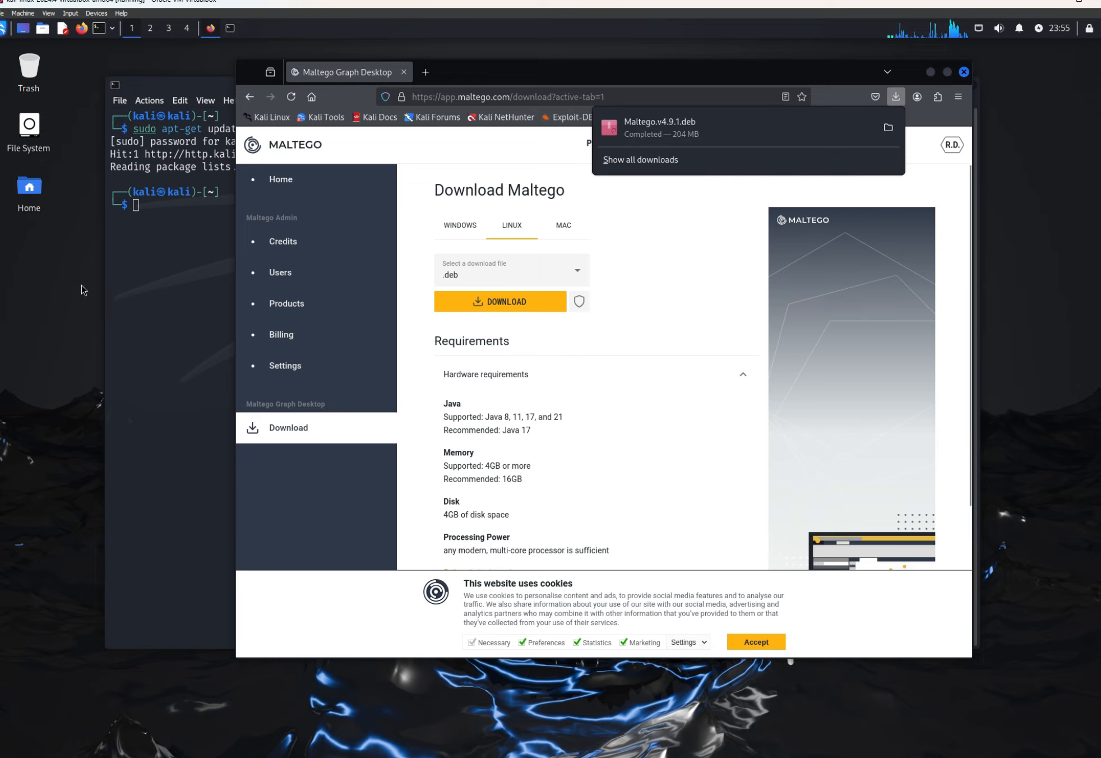
Step: Return to the terminal, change to the Downloads directory and list its files
left_click(141, 286)
type("cd ")
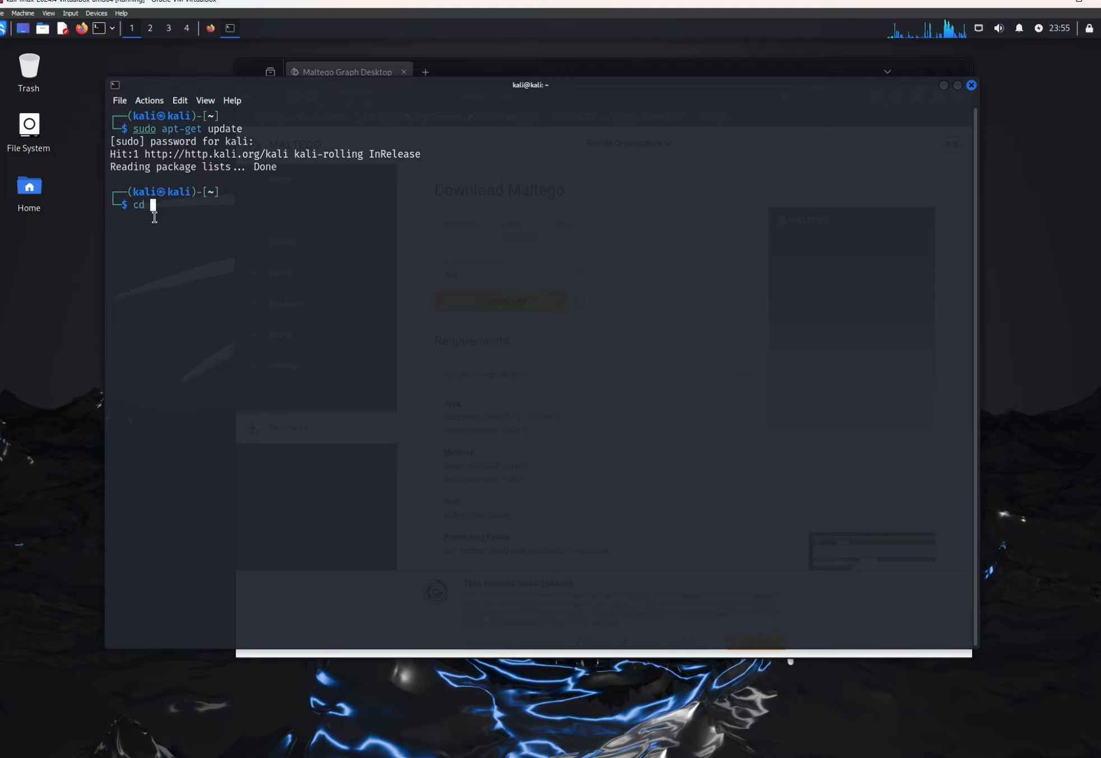
type("Downloads/")
key("Return")
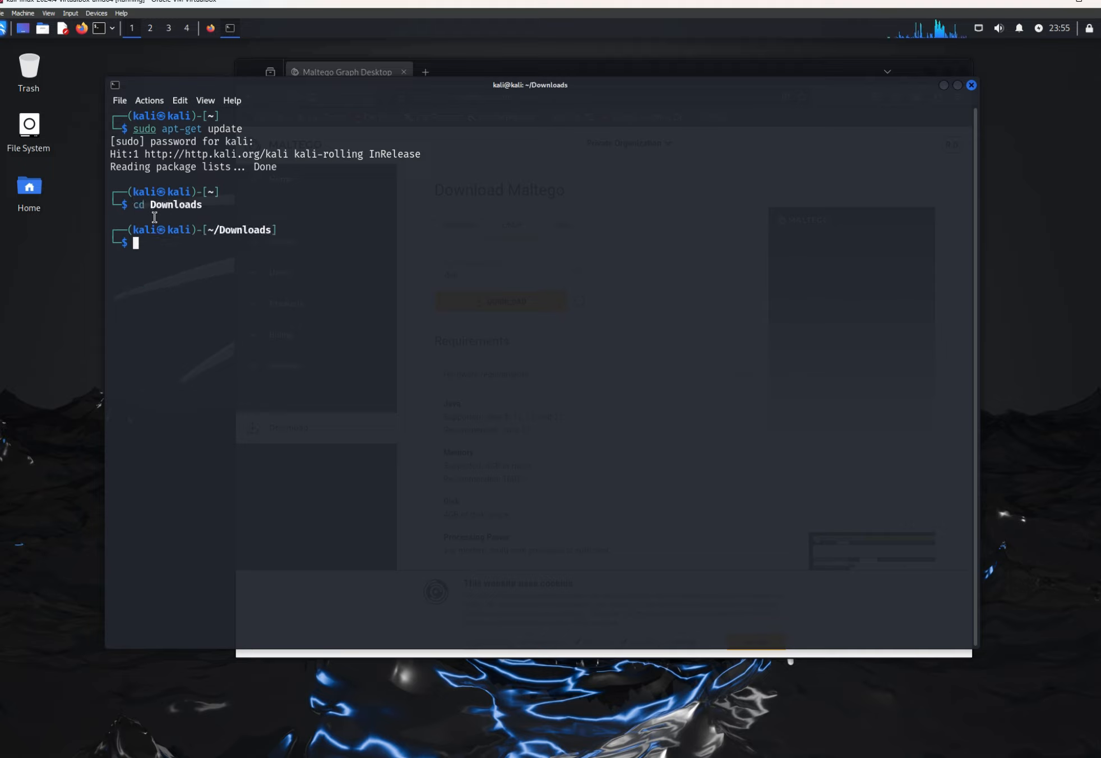
type("ls")
key("Return")
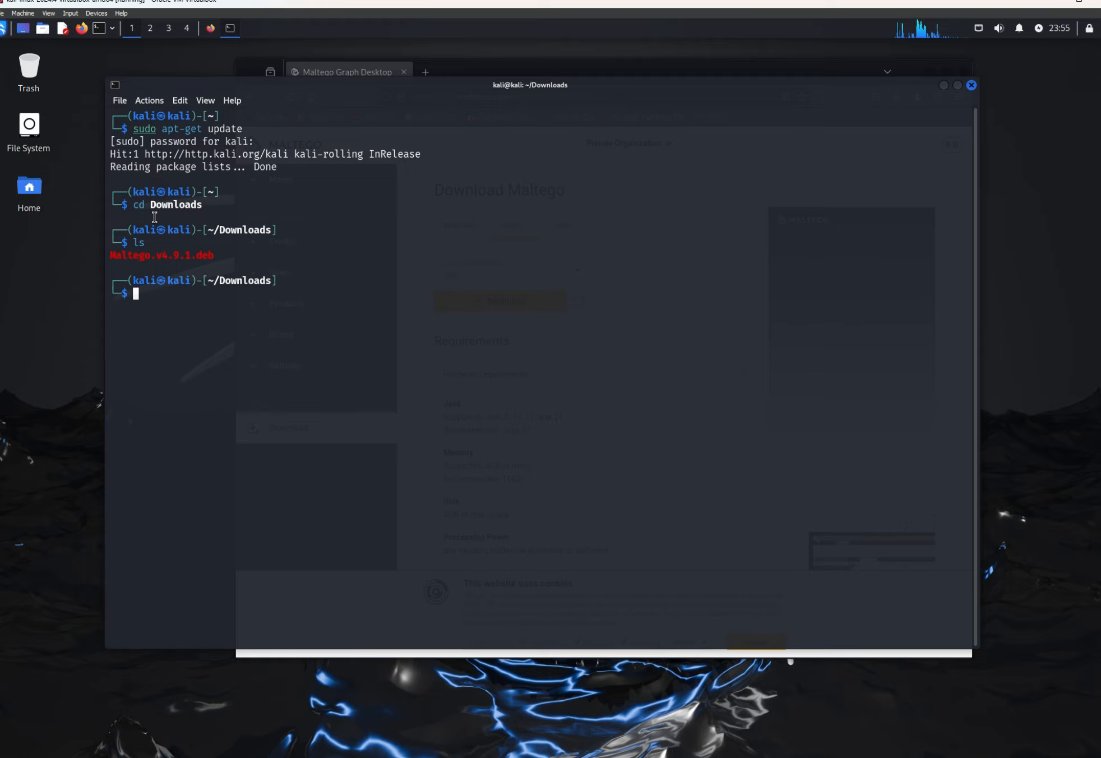
Step: Install the downloaded package with sudo dpkg -i Maltego.v4.9.1.deb
key("Up")
key("Home")
key("Right")
key("Right")
key("Right")
key("Right")
key("Right")
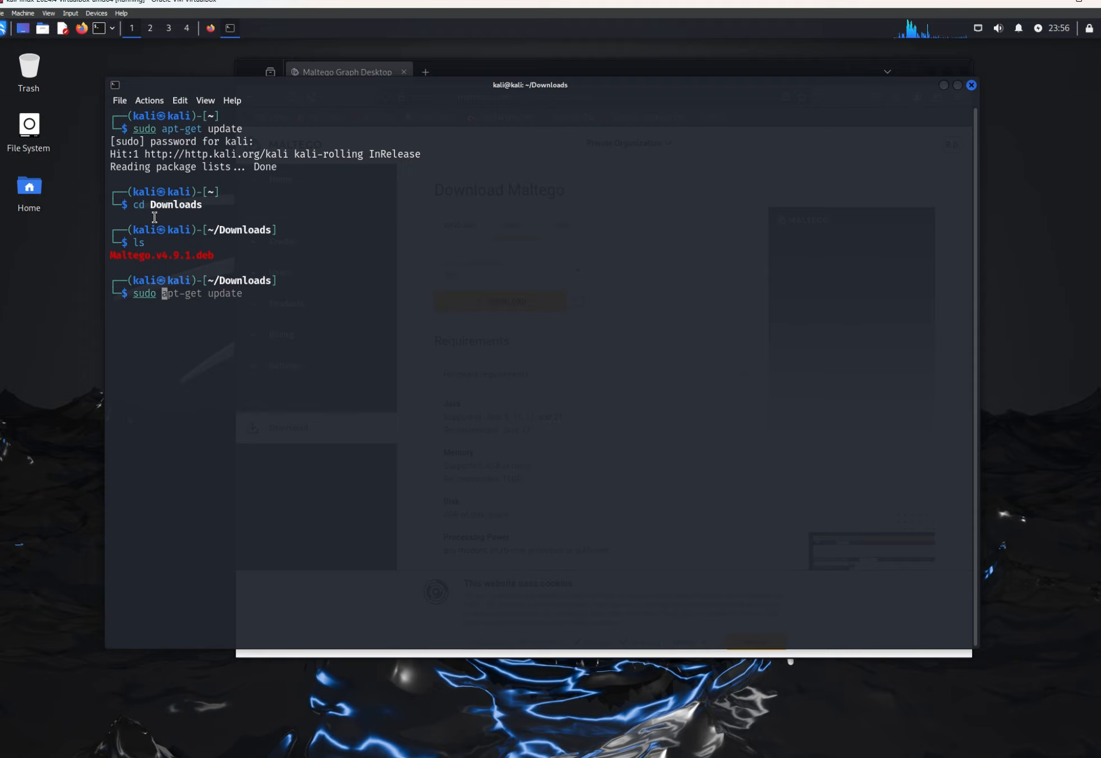
key("ctrl+k")
type("d")
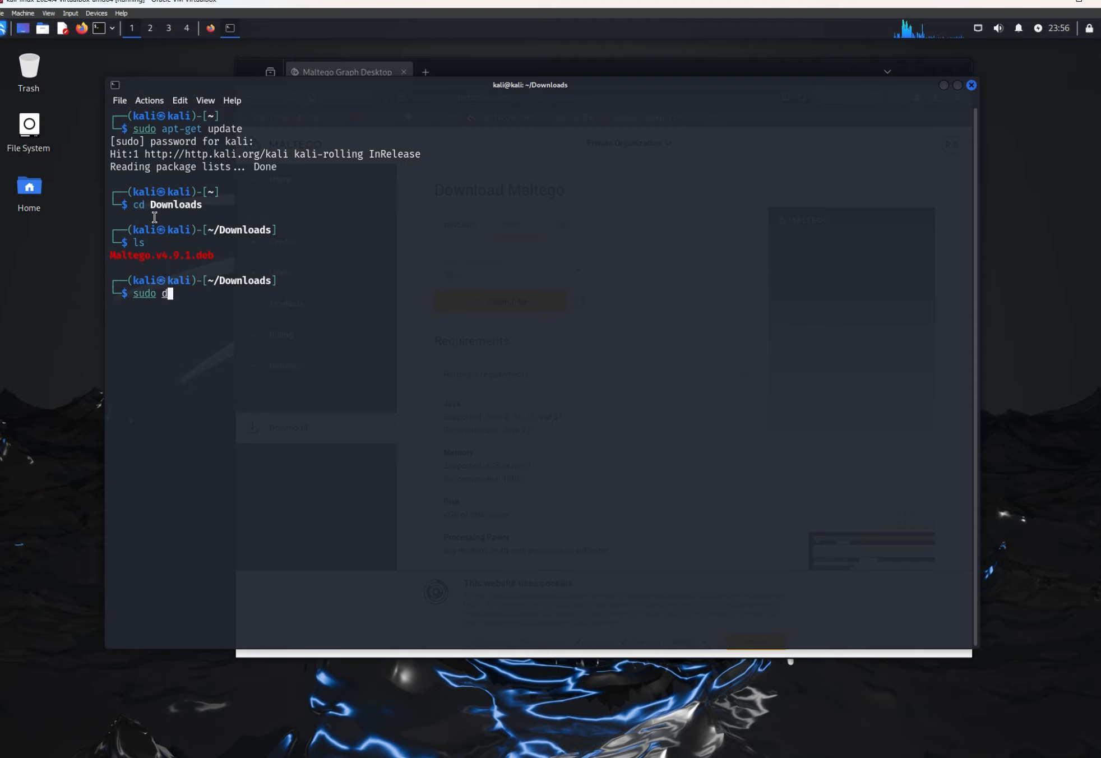
type("pkg -i Mal")
key("Tab")
key("Return")
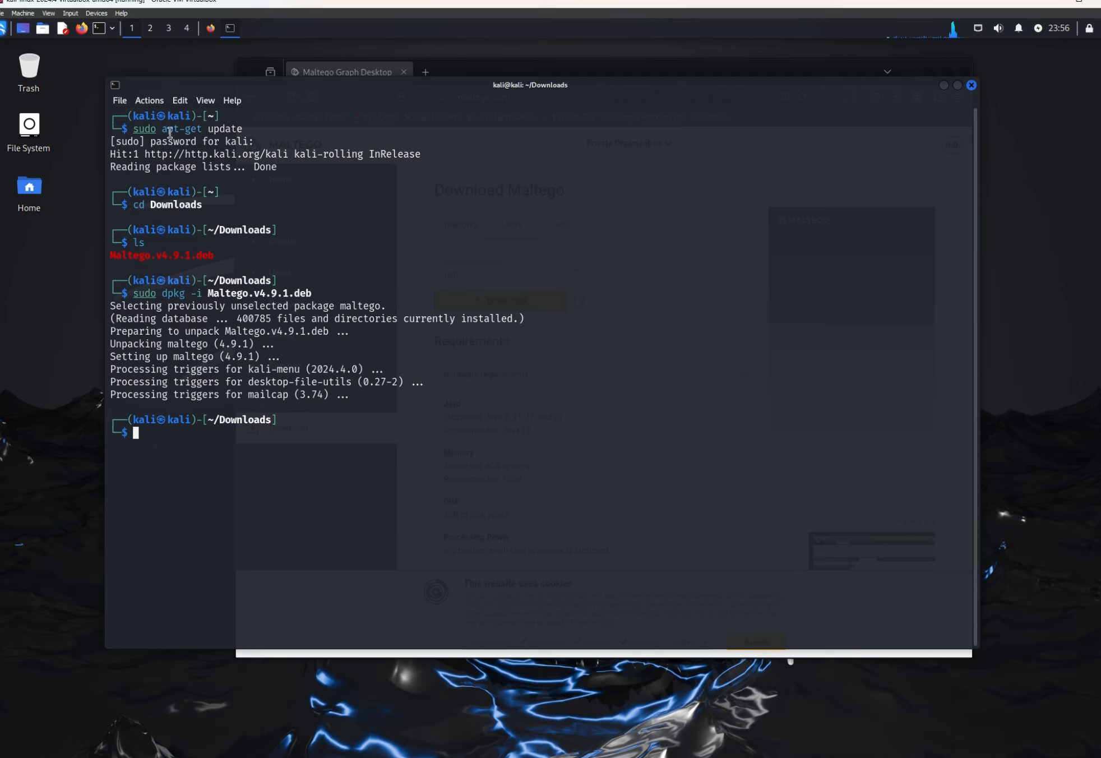
Step: Launch the installed Maltego application and proceed with Maltego ID activation using Online Activation (Default)
left_click(3, 28)
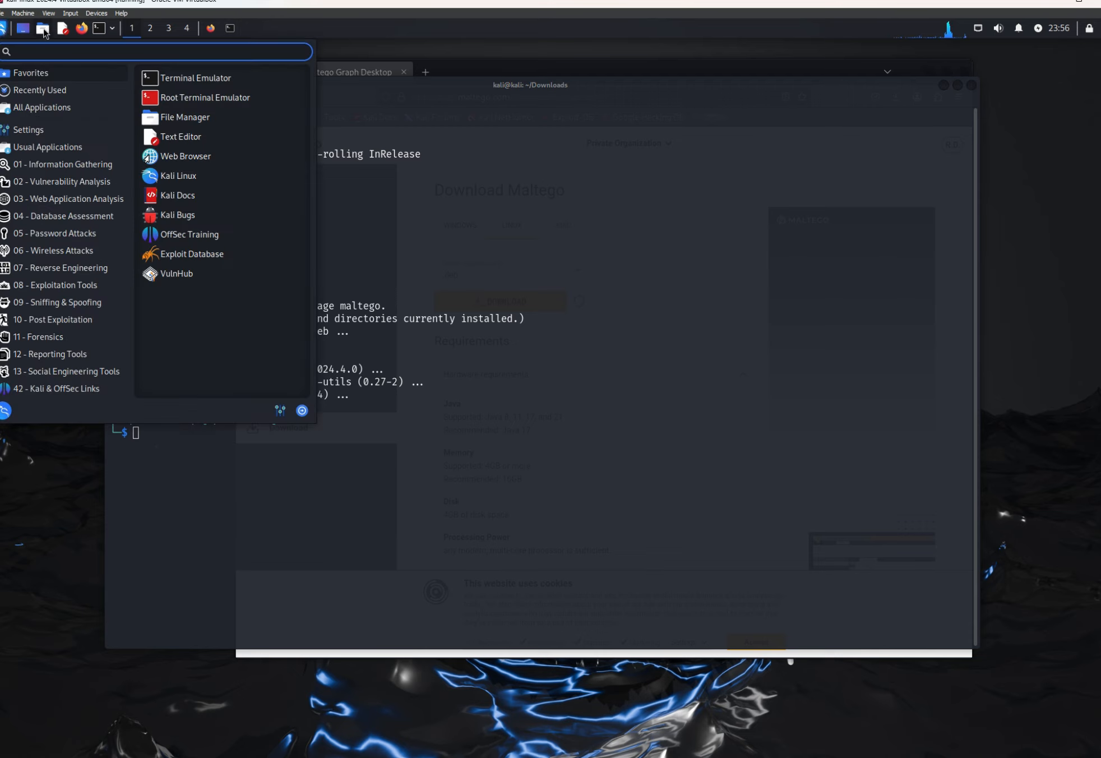
type("maltego")
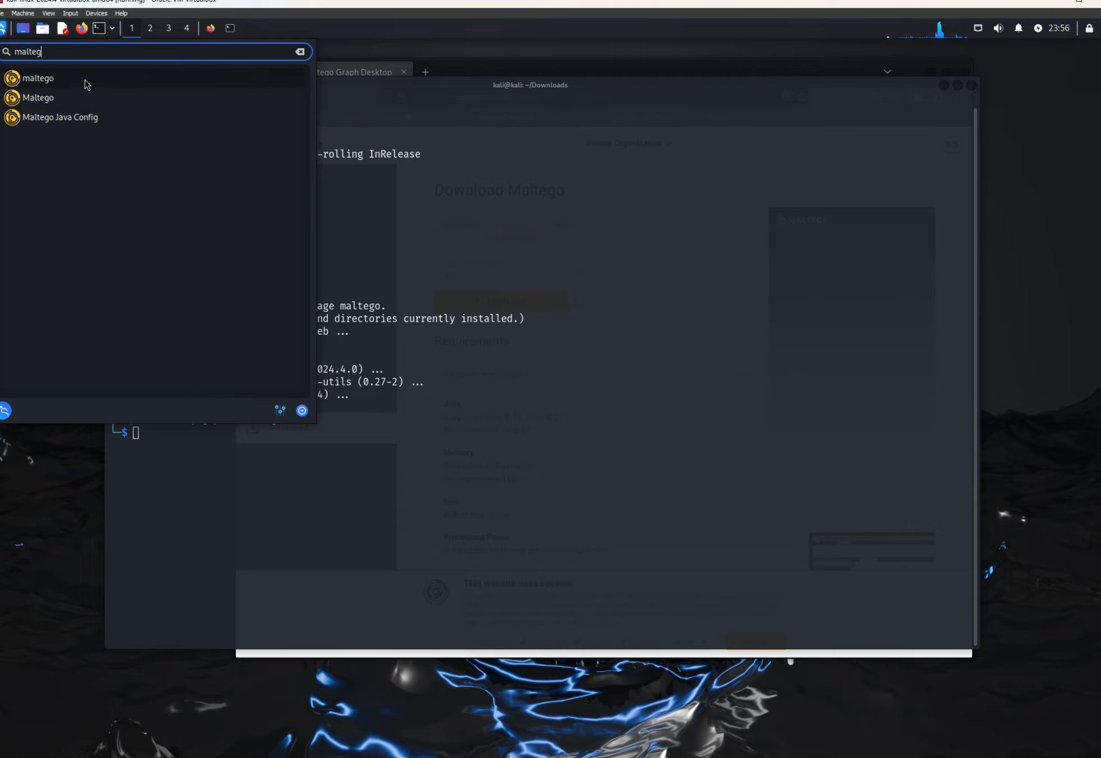
left_click(52, 84)
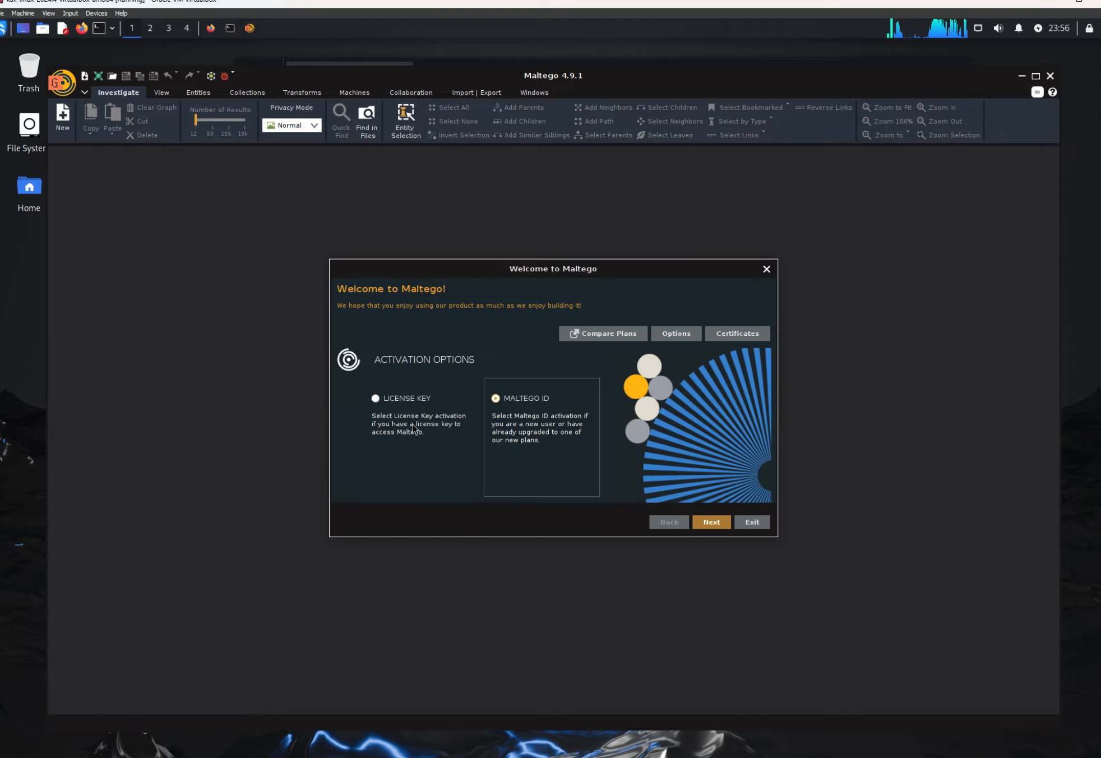
left_click(707, 526)
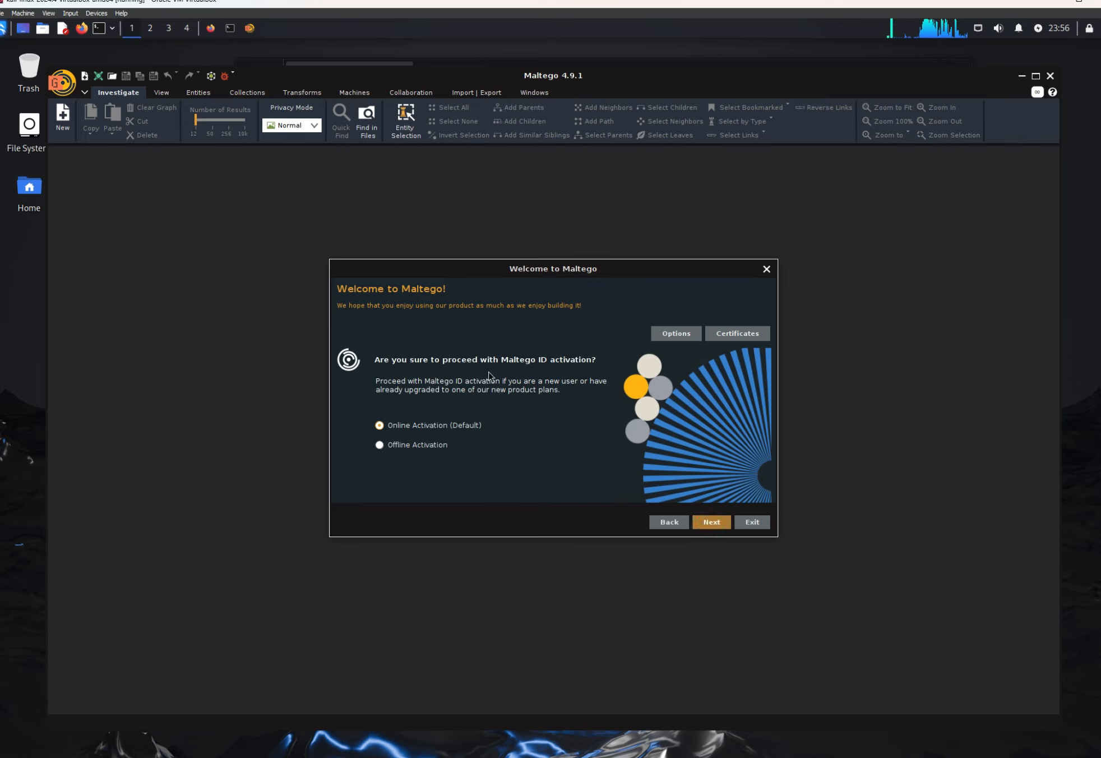
left_click(708, 529)
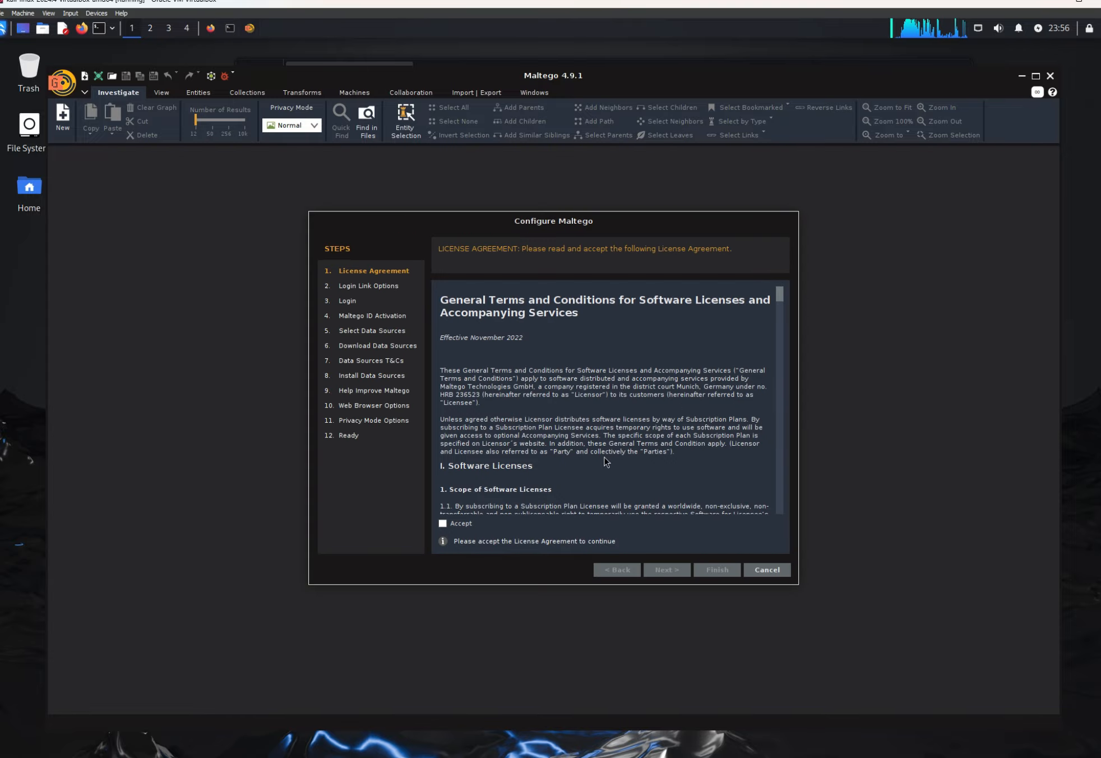
Step: Accept the Maltego license agreement and authenticate the Maltego ID through the browser login
scroll(605, 462, "down", 1)
left_click(445, 525)
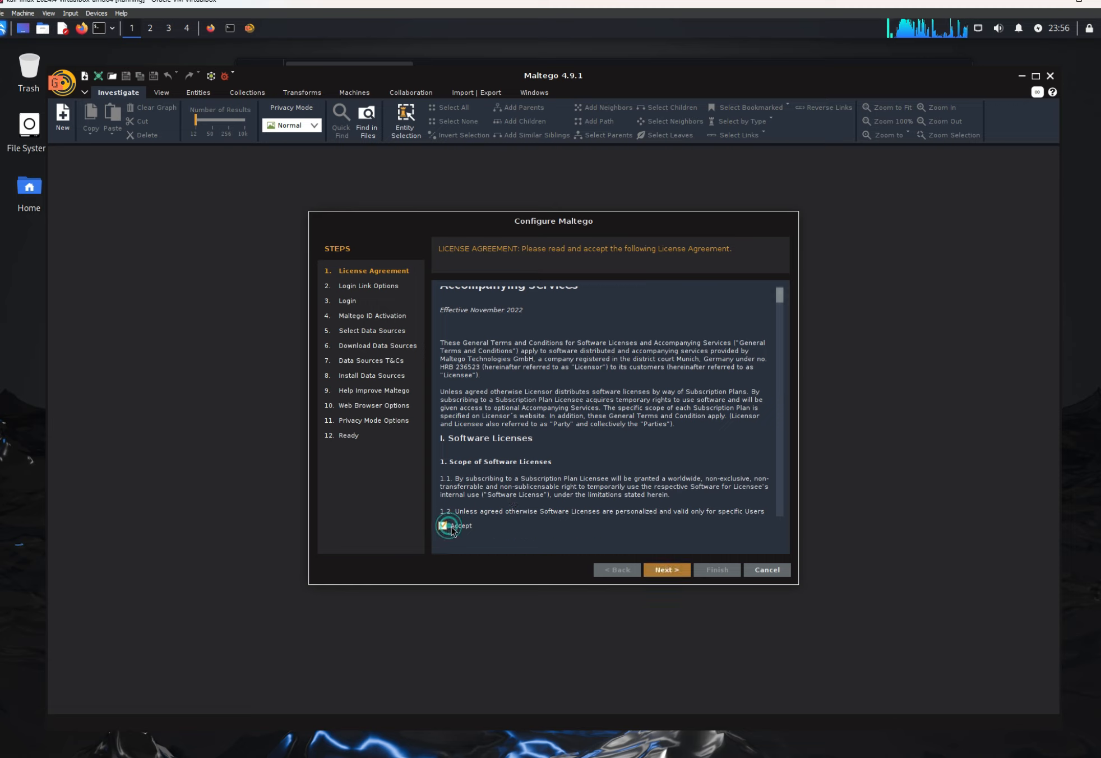
left_click(663, 570)
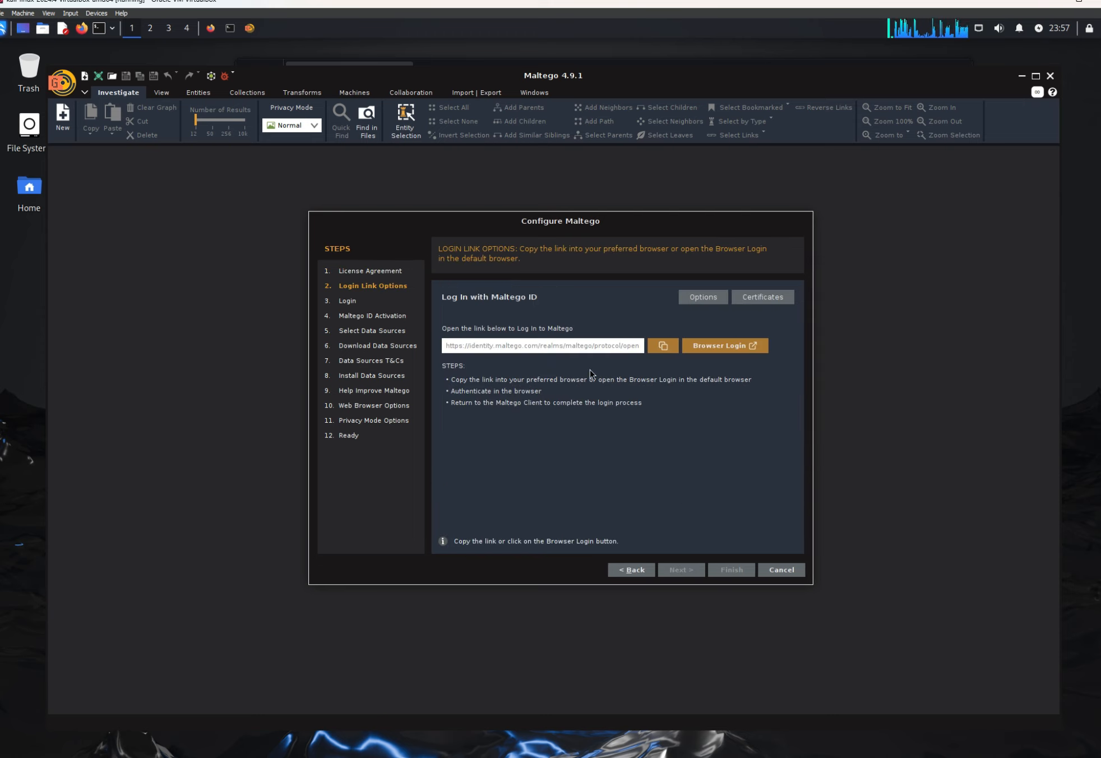
left_click(721, 346)
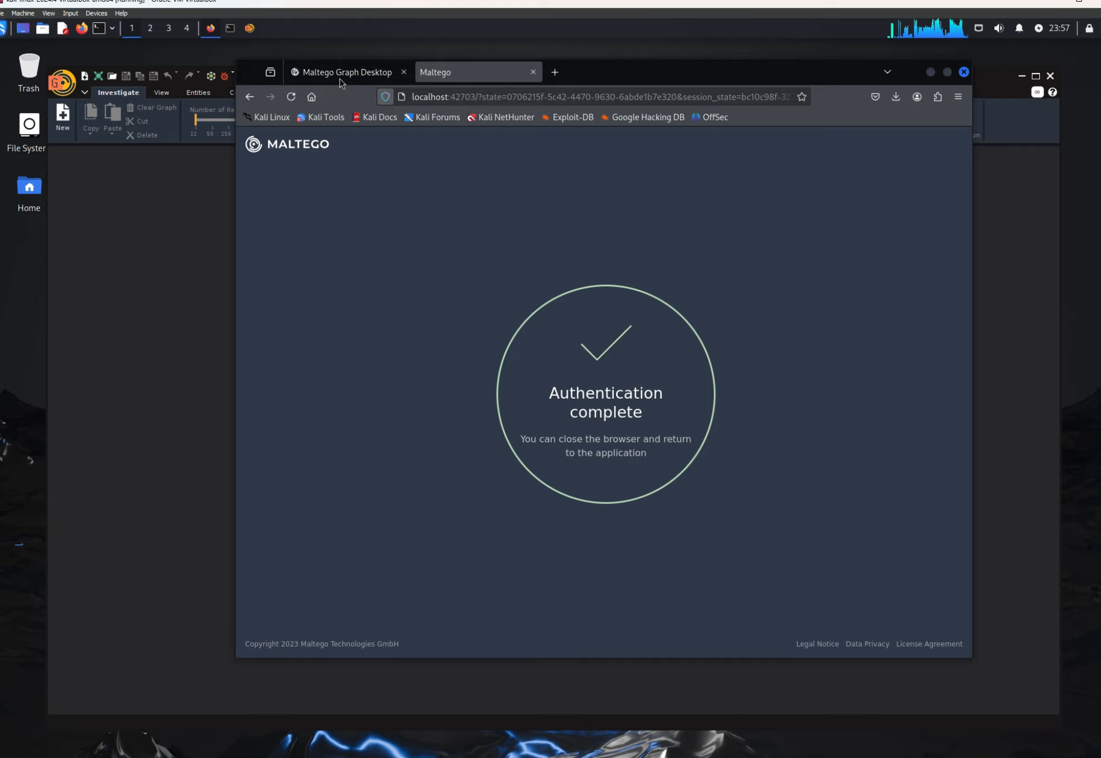
Step: Return to the Maltego configuration wizard and continue through the browser login and Maltego ID activation stages
left_click(339, 79)
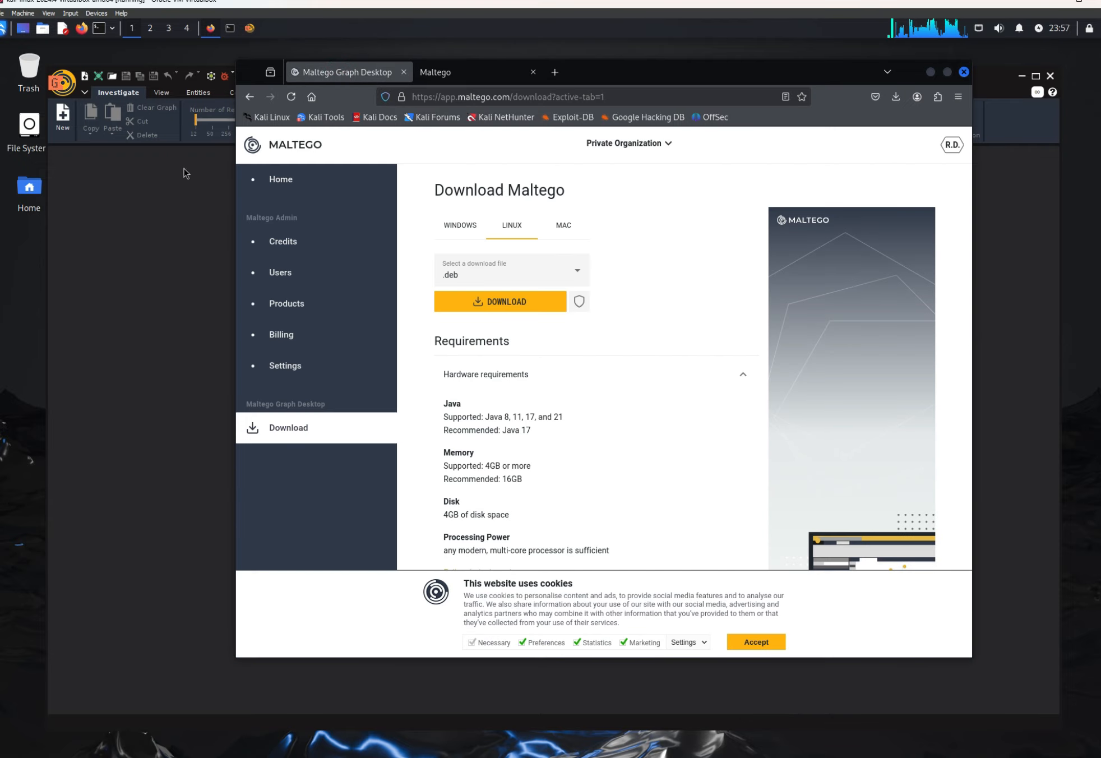
left_click(196, 252)
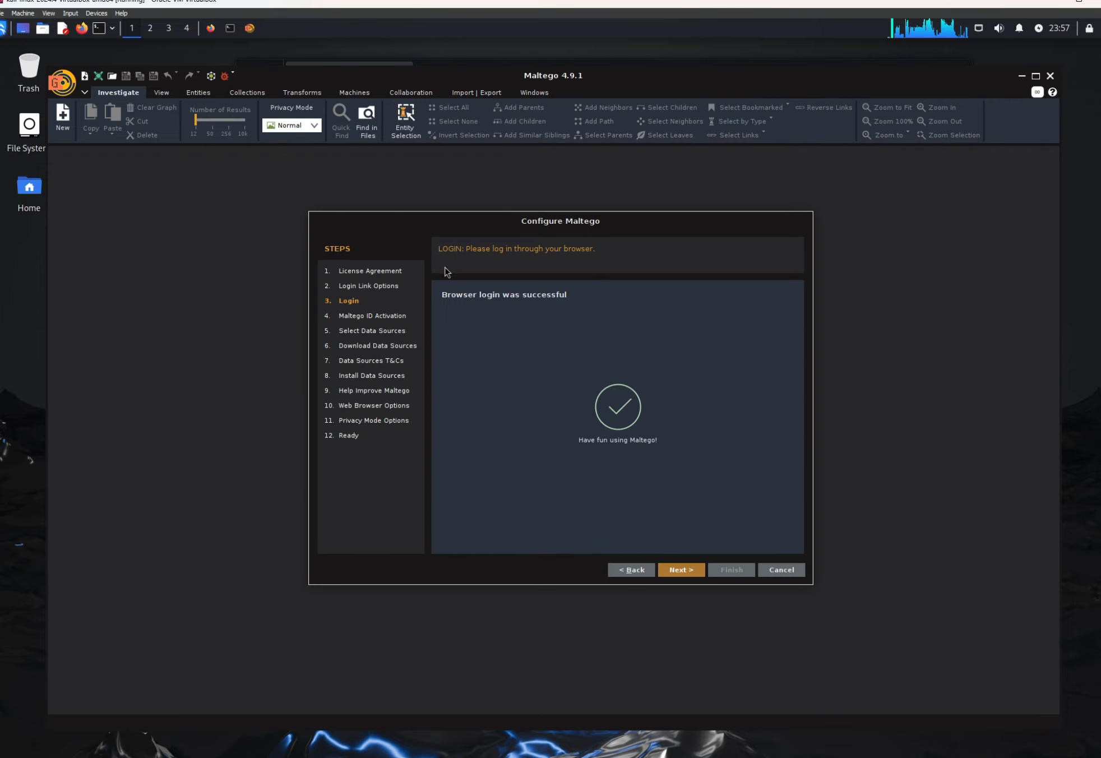
left_click(685, 569)
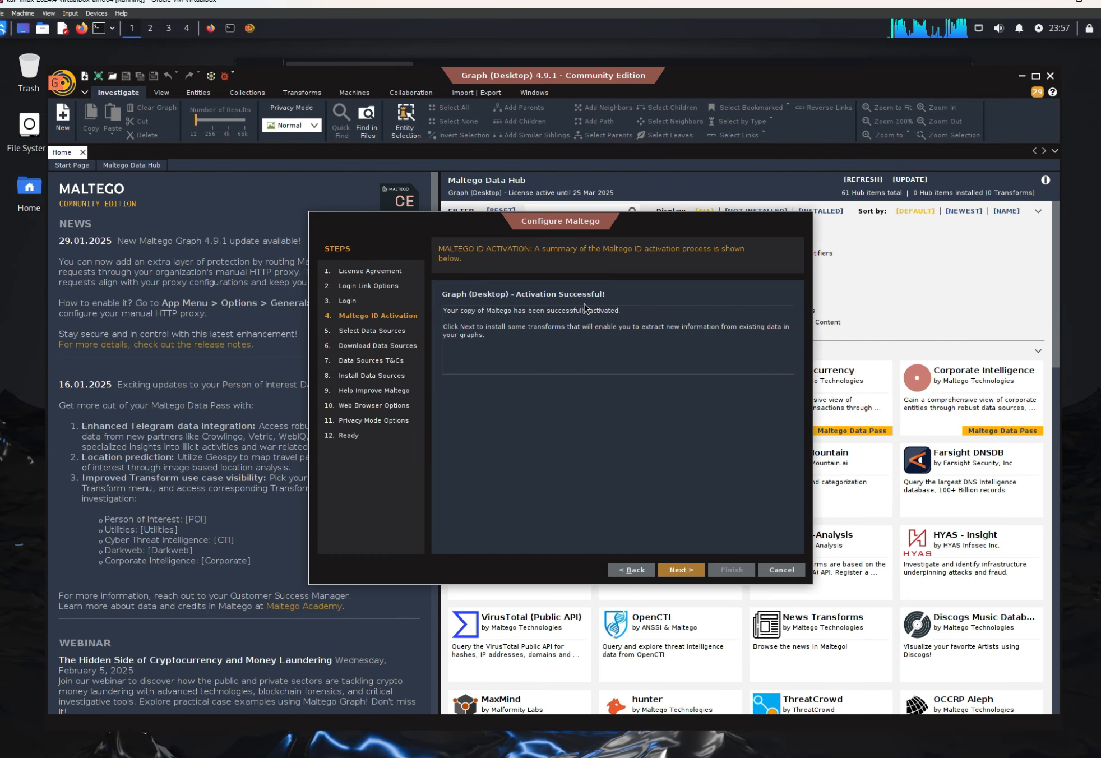
left_click(684, 574)
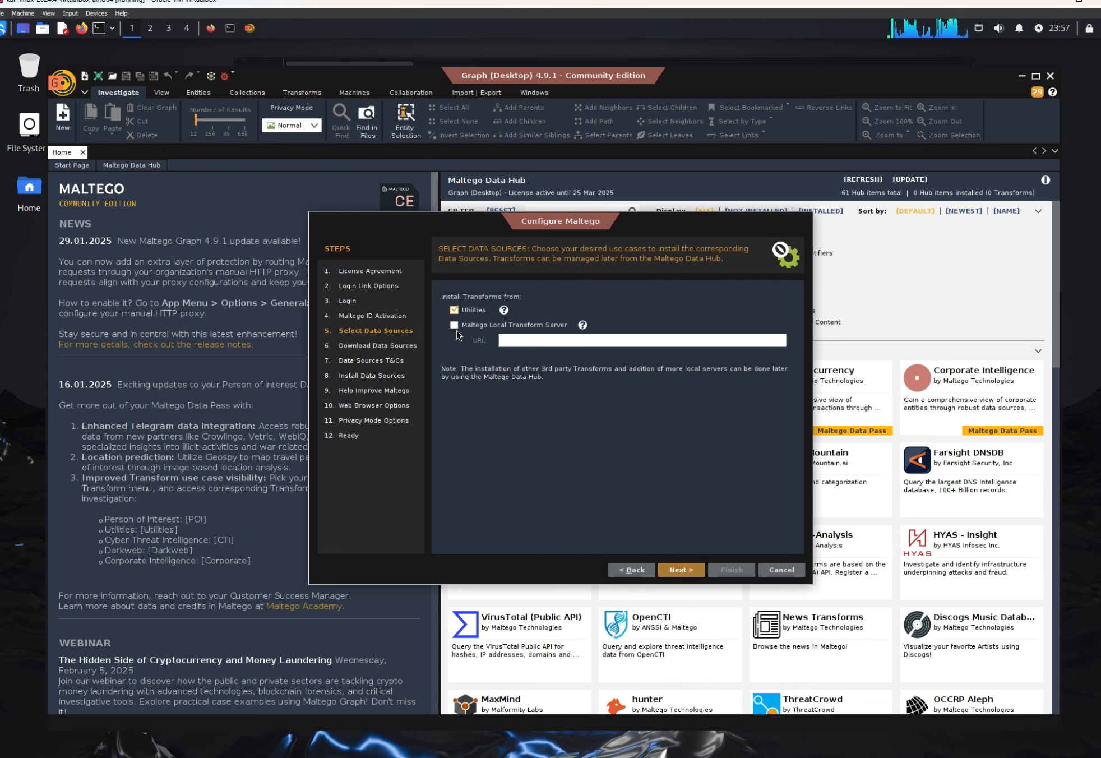
Step: Download and install the Utilities transforms without a local transform server, accepting the data sources' terms and conditions
left_click(453, 309)
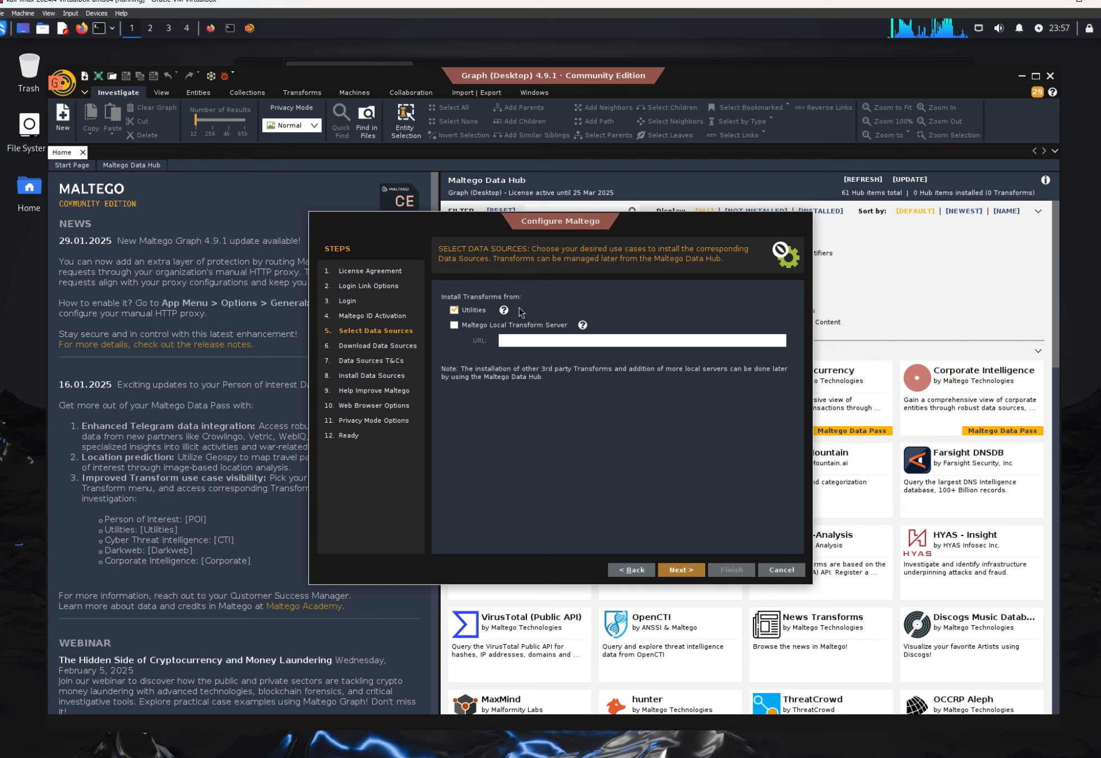
left_click(687, 575)
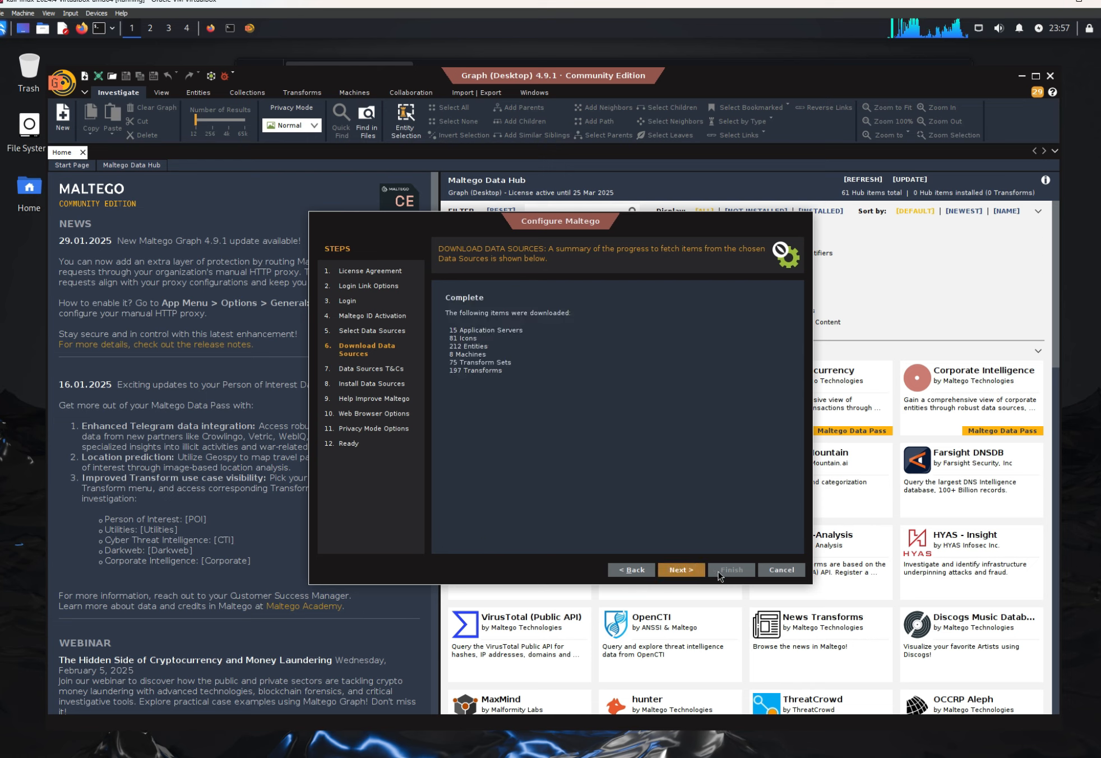
left_click(682, 573)
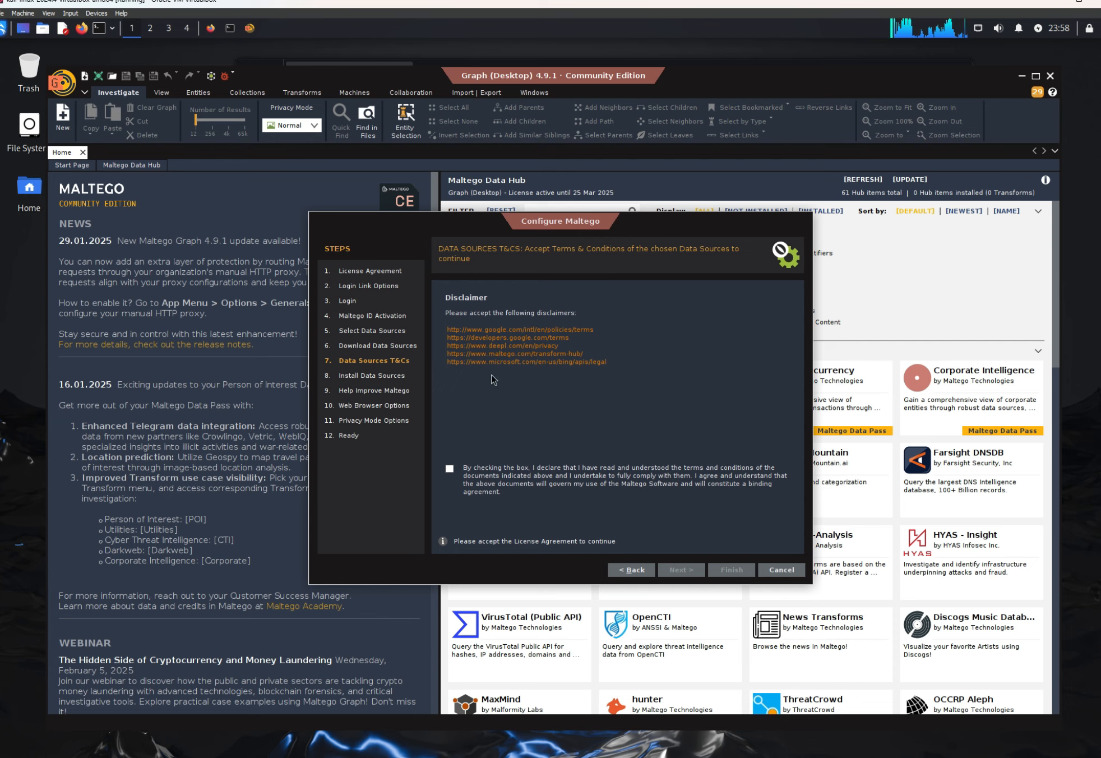
left_click(450, 469)
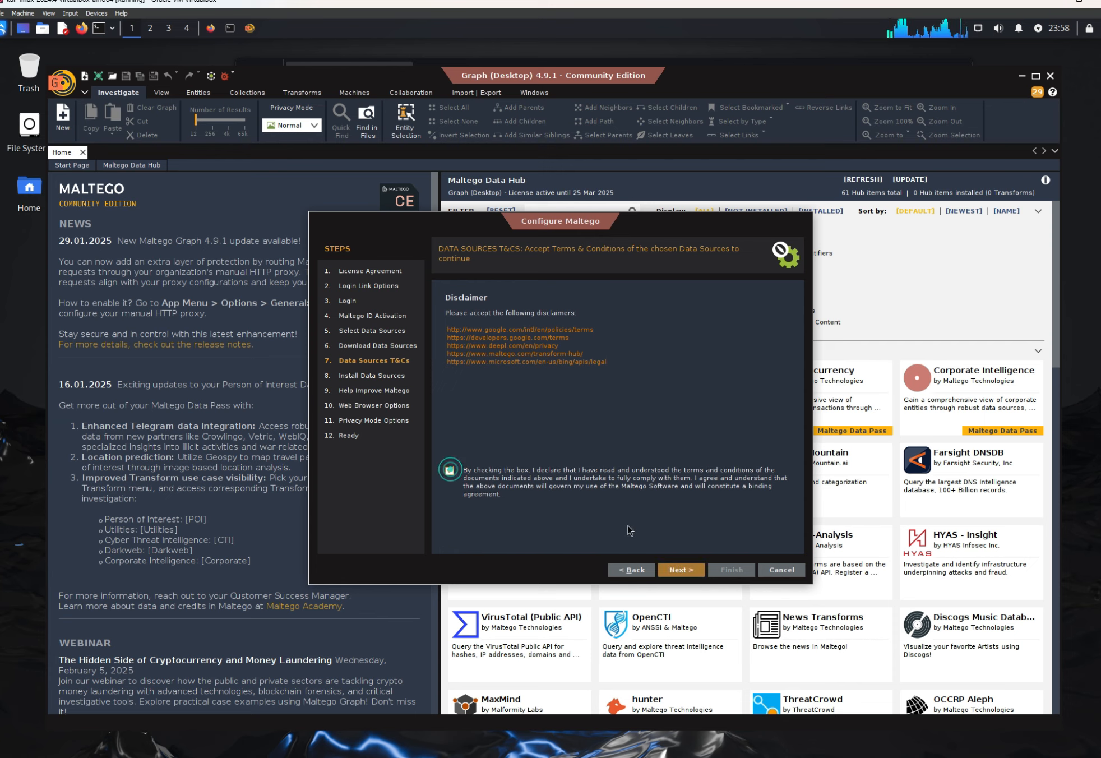
left_click(682, 572)
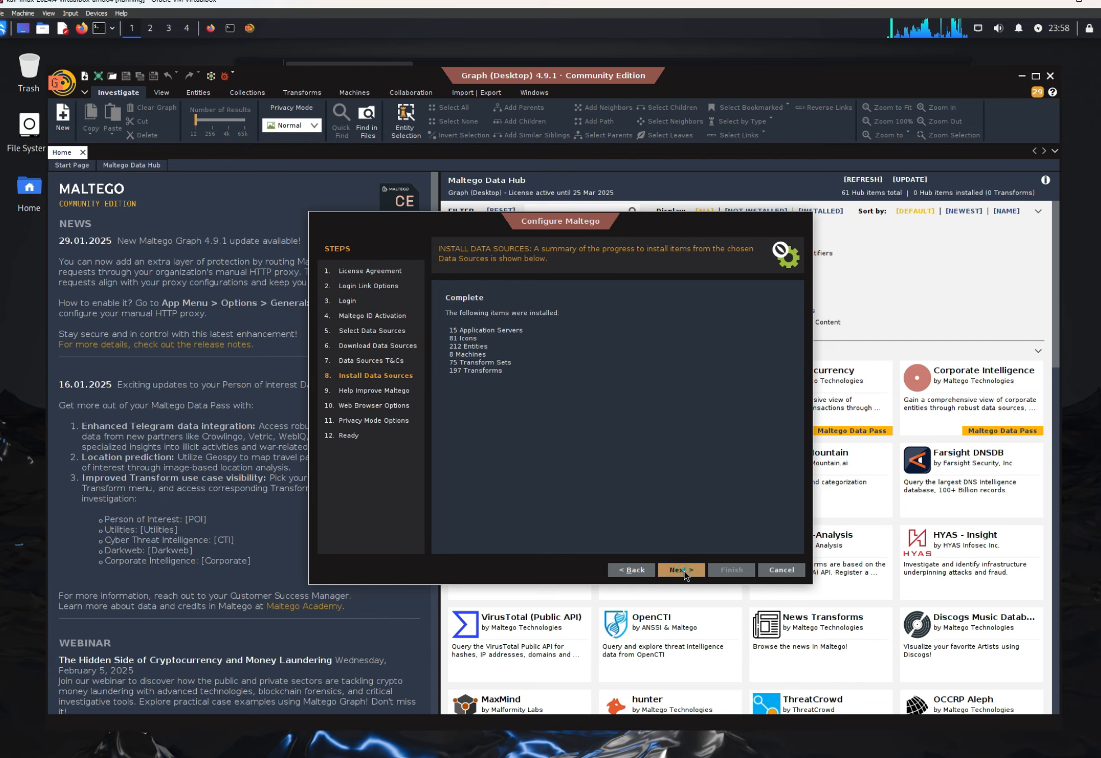
Step: Leave automatic error reports off and keep the default system browser and Normal privacy mode
left_click(684, 570)
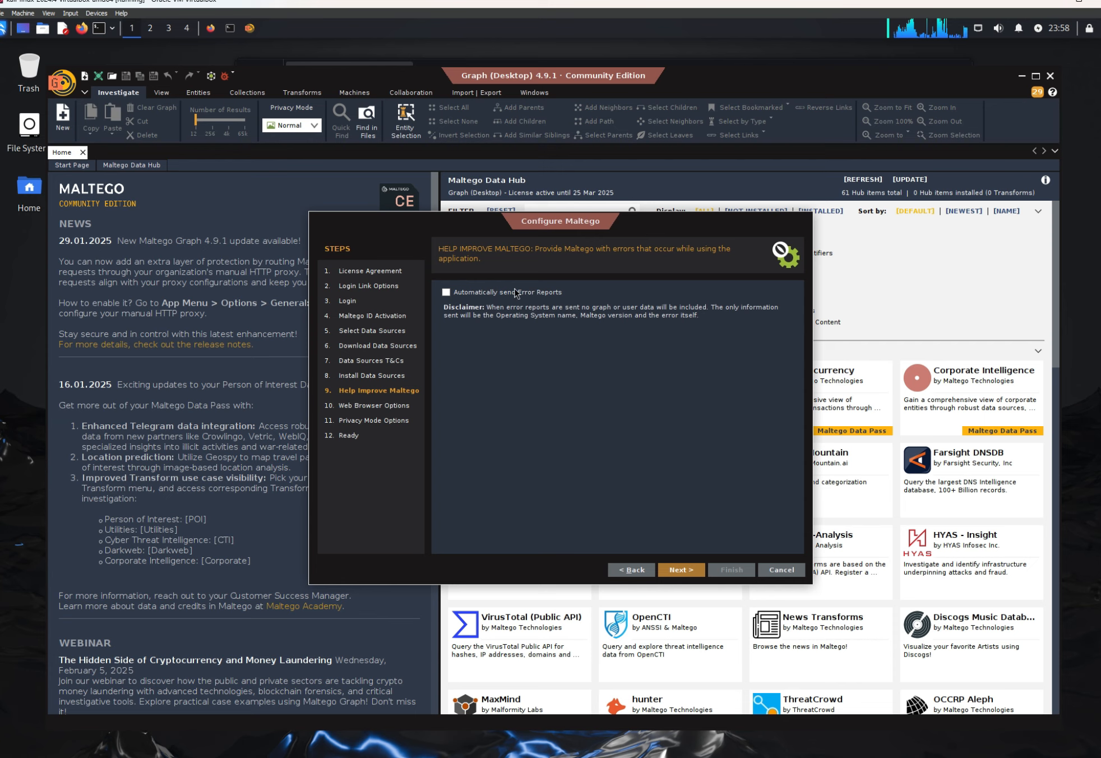
left_click(686, 577)
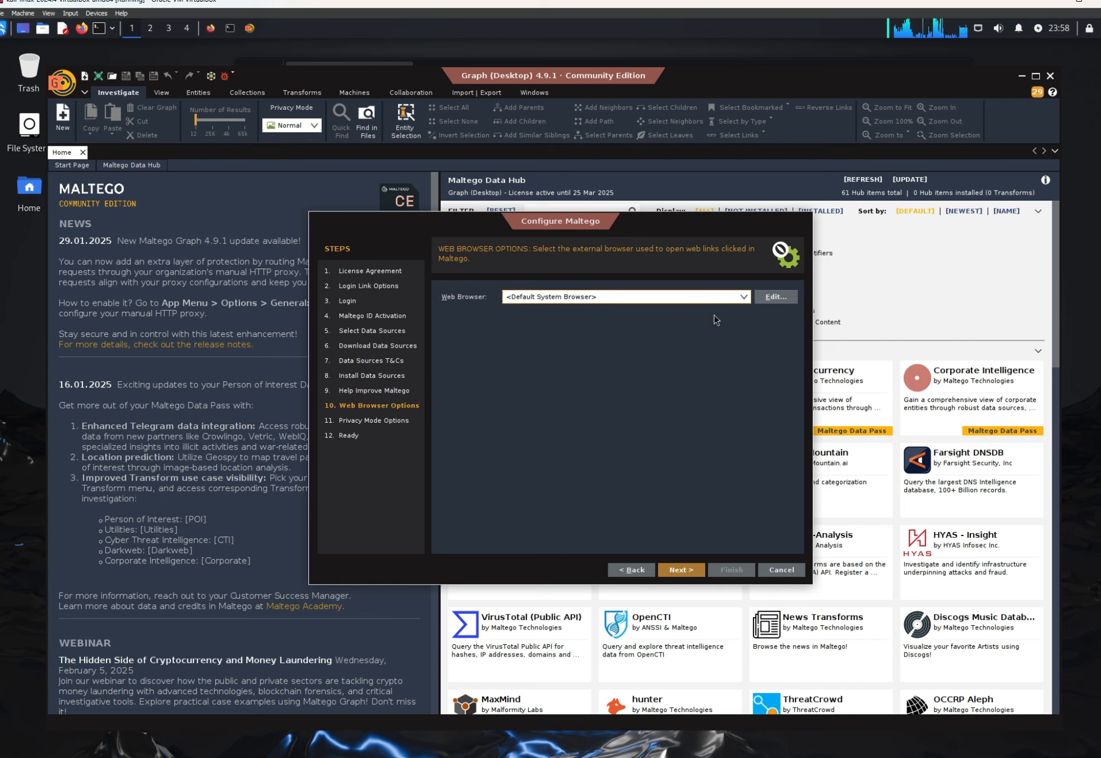
left_click(681, 574)
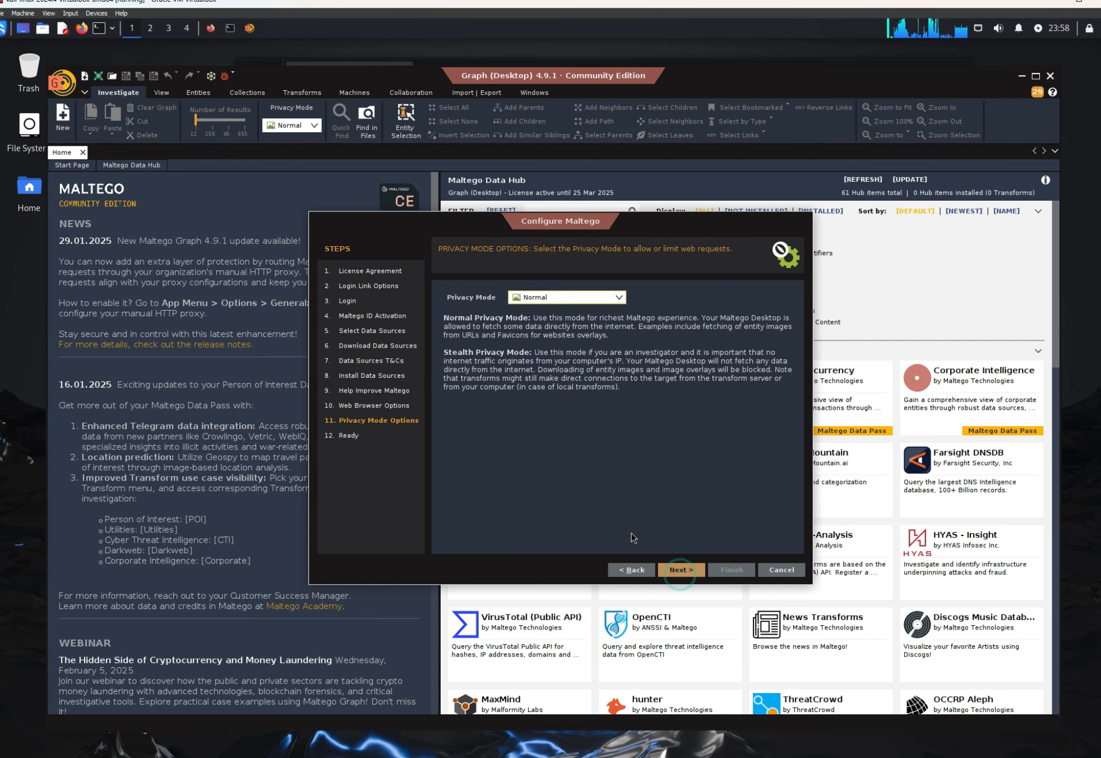
left_click(679, 575)
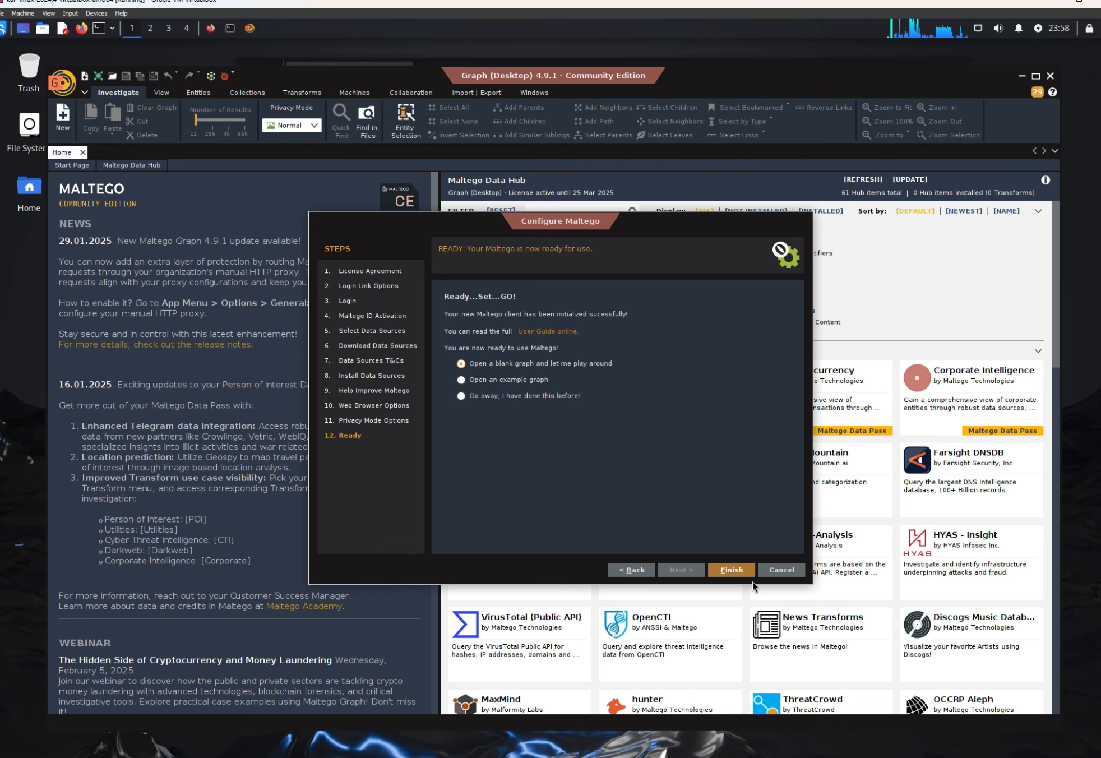
Step: Finish the configuration by opening a blank graph, and decline the Maltego product tour
left_click(717, 570)
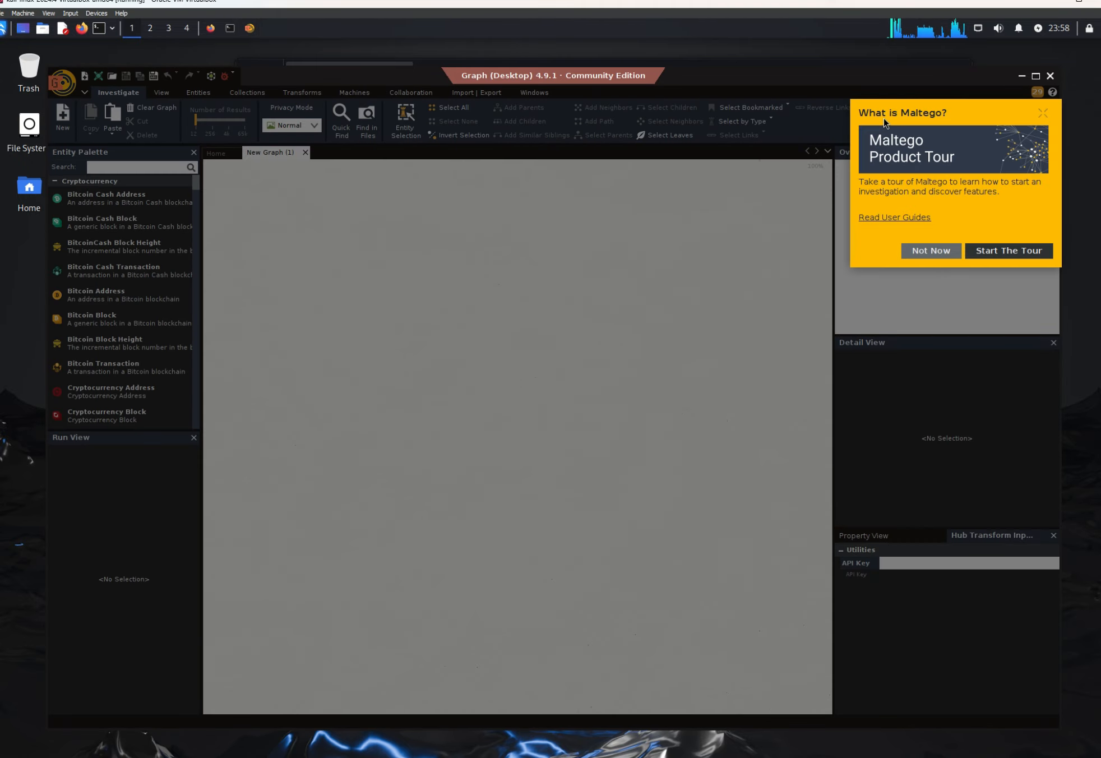
left_click(934, 252)
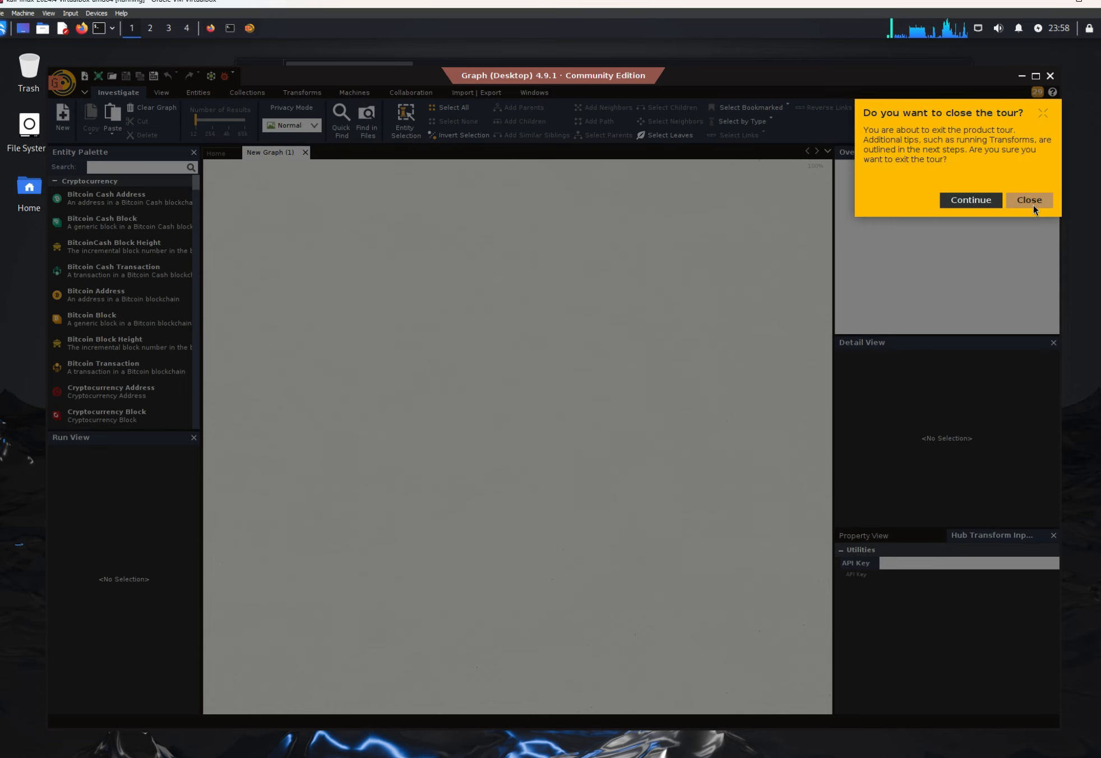
left_click(1031, 206)
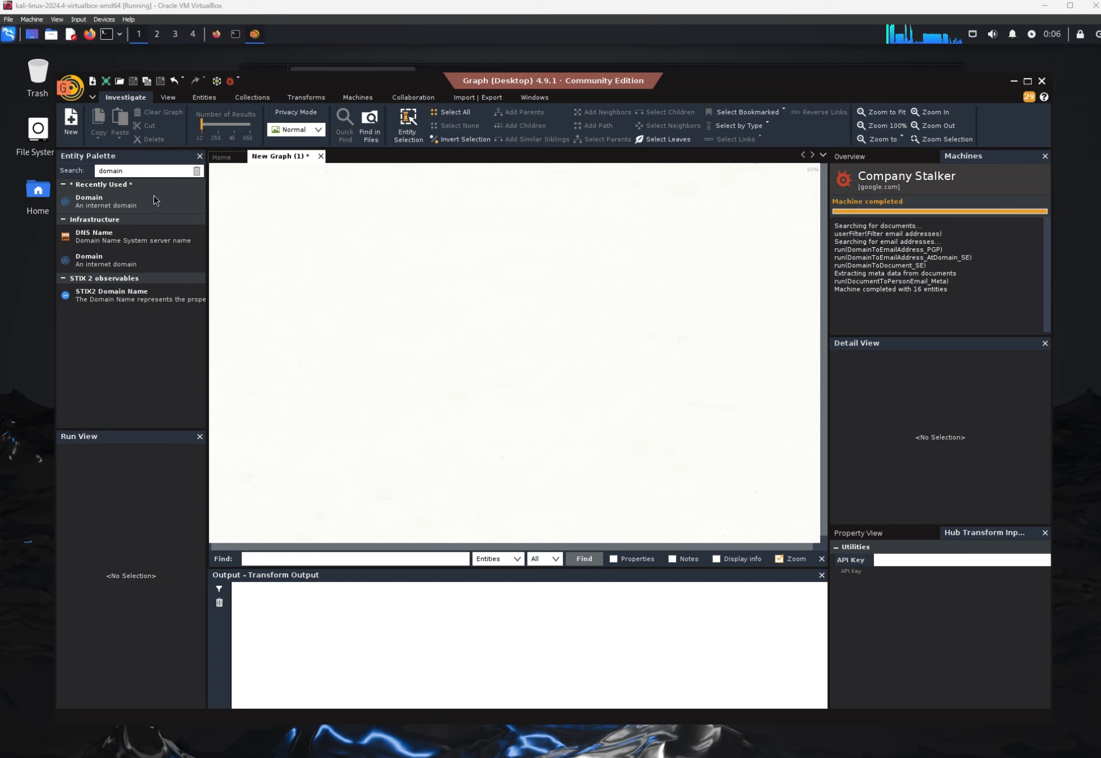
Step: Place a Domain entity from the entity palette on the graph and rename it facebook.com
left_click(134, 171)
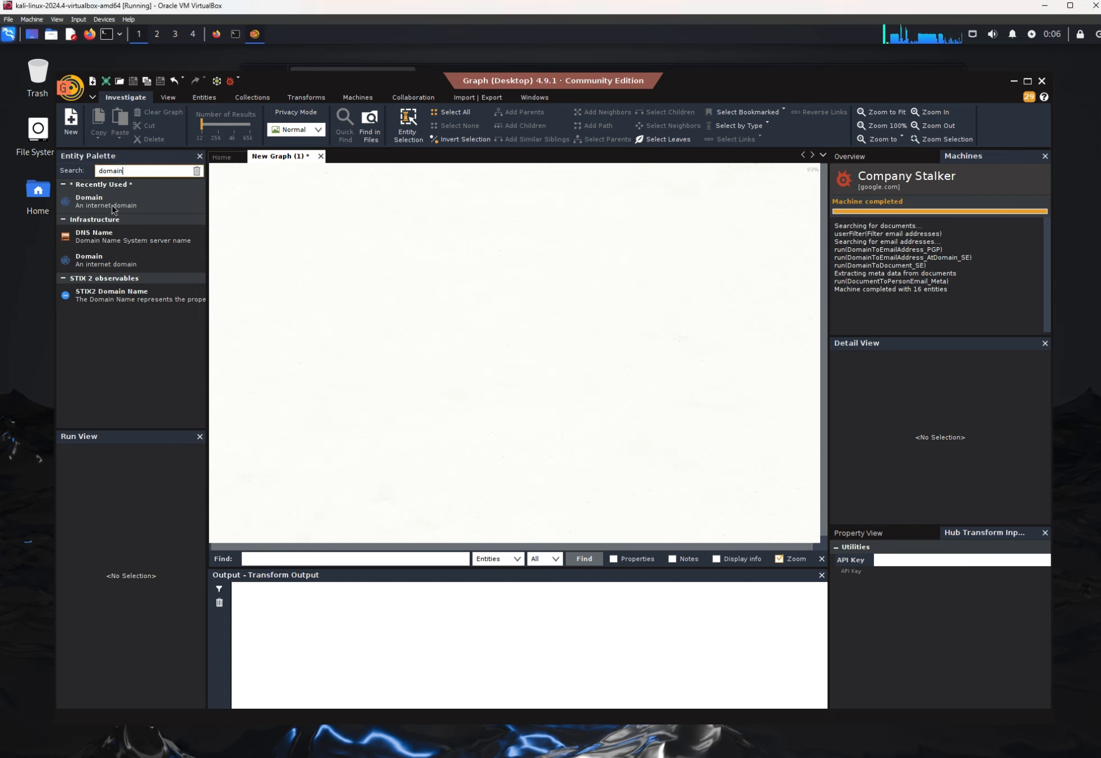
left_click_drag(110, 203, 484, 228)
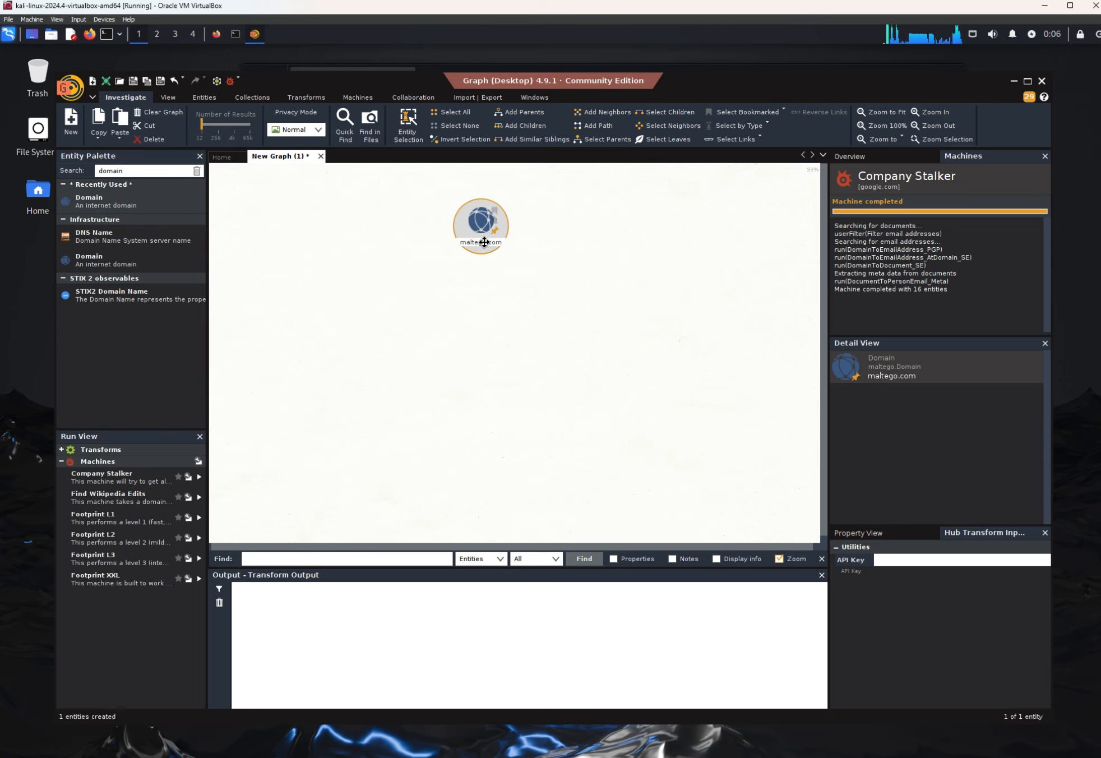
left_click(482, 242)
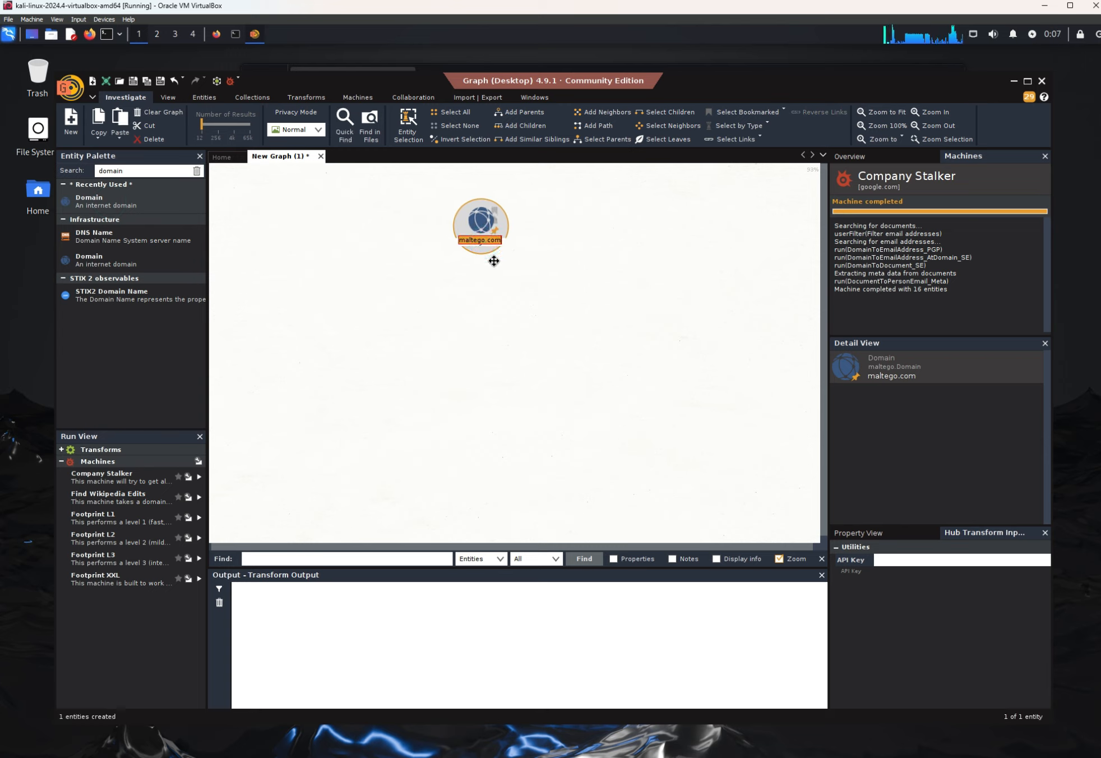
type("fa")
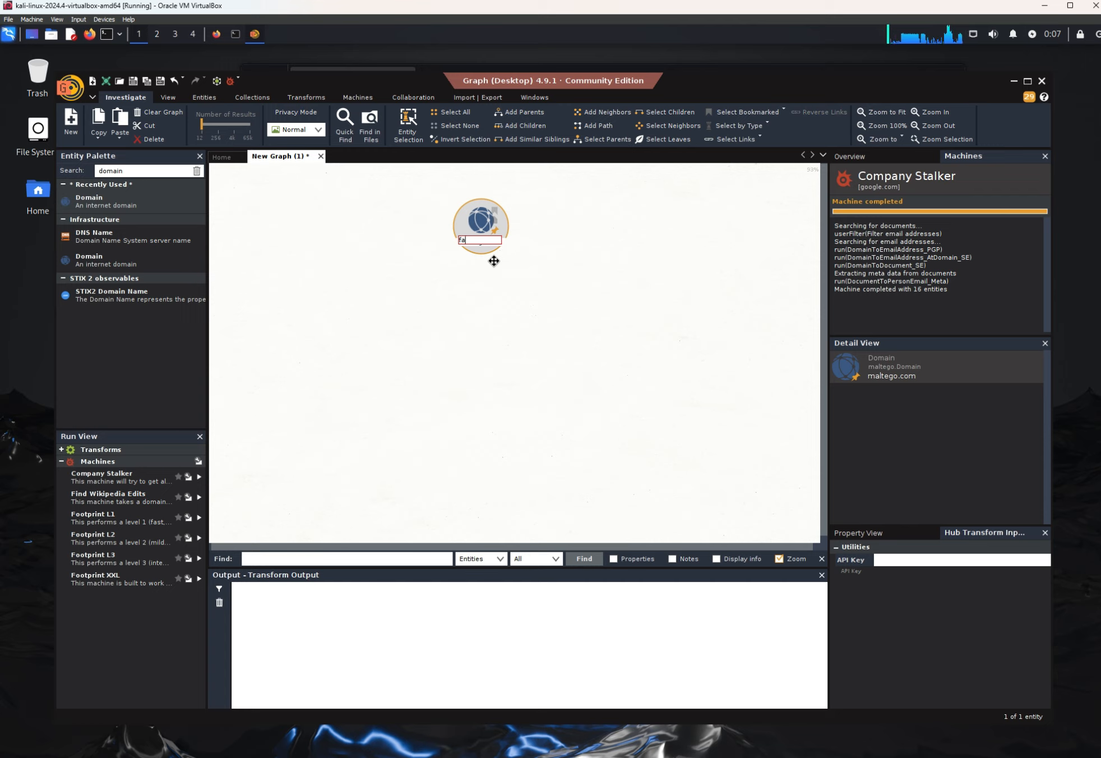
type("cebook.com")
key("Return")
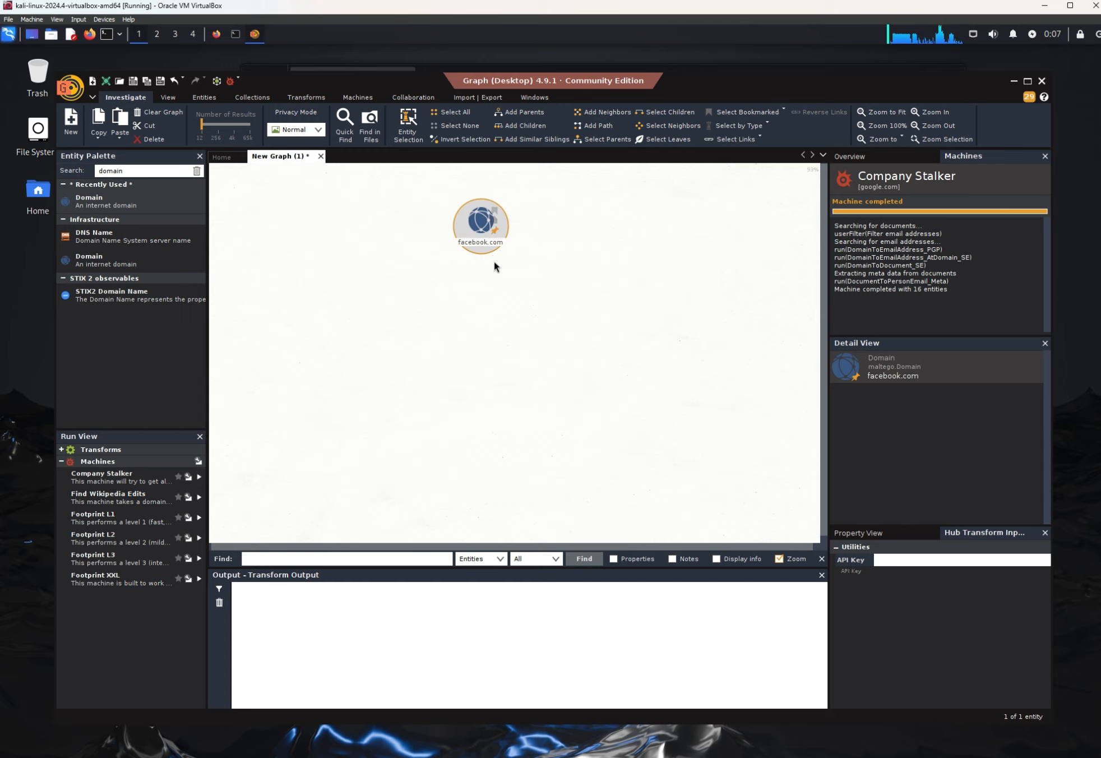
Step: Run the Company Stalker machine on the facebook.com domain, proceeding with facebook.com selected in the email address filter
right_click(490, 218)
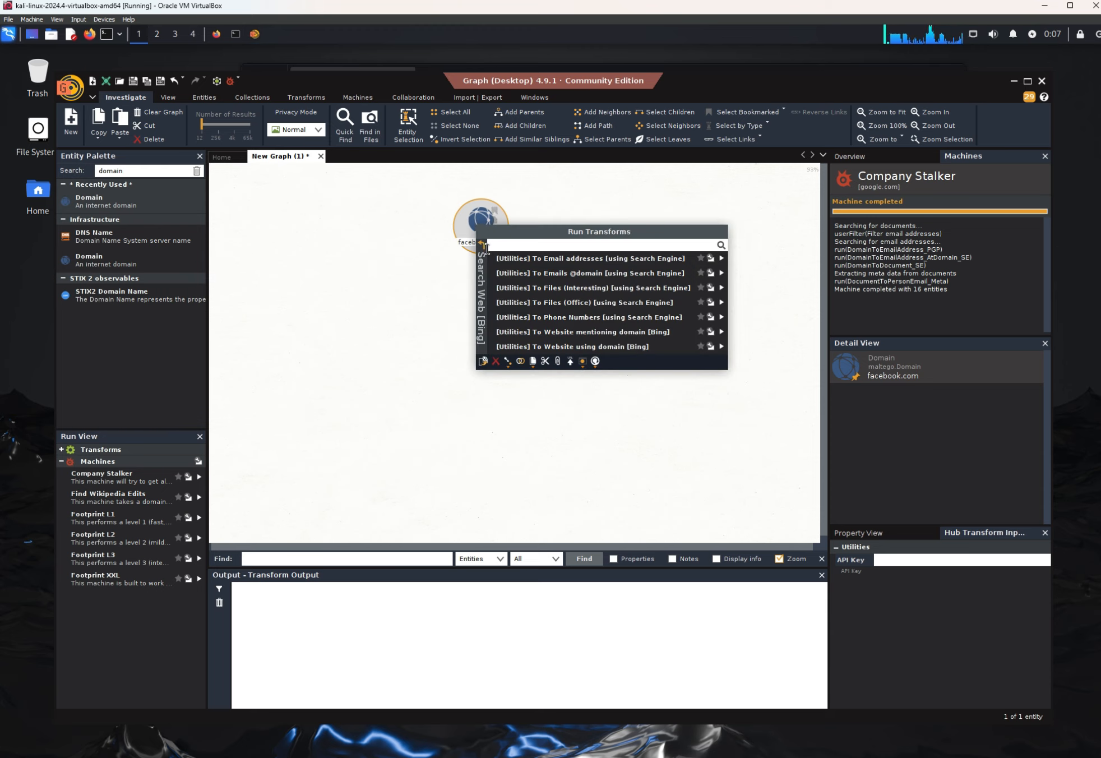
left_click(483, 243)
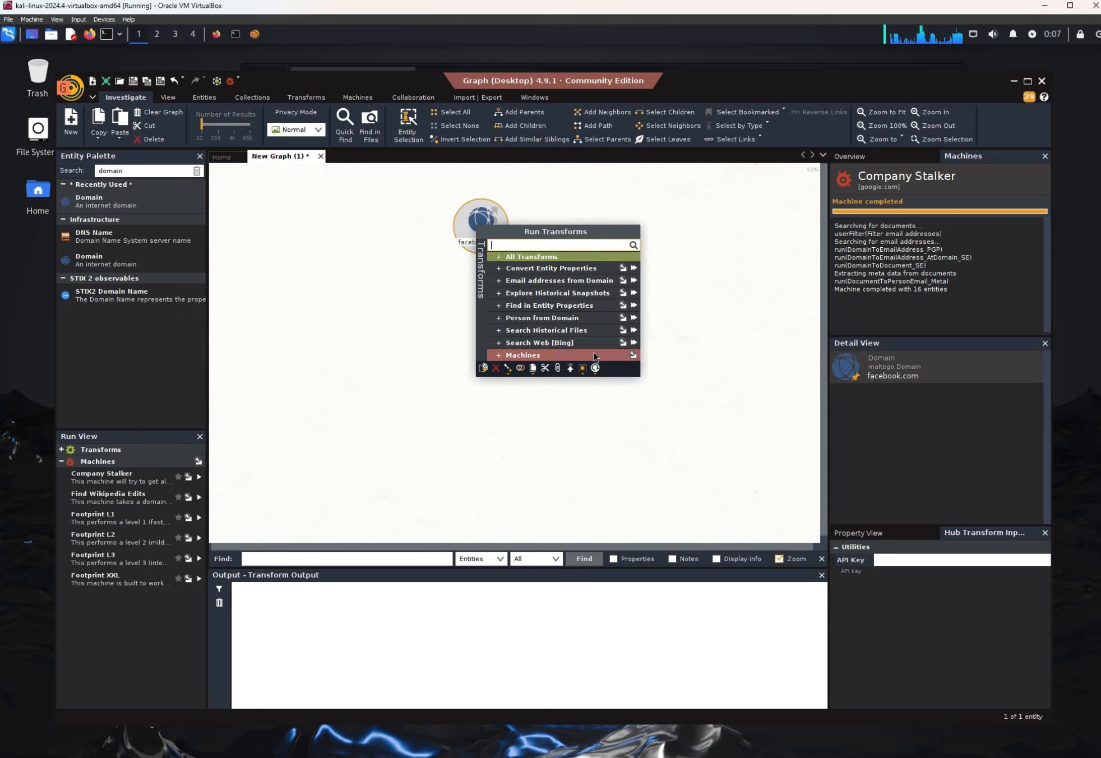
left_click(546, 356)
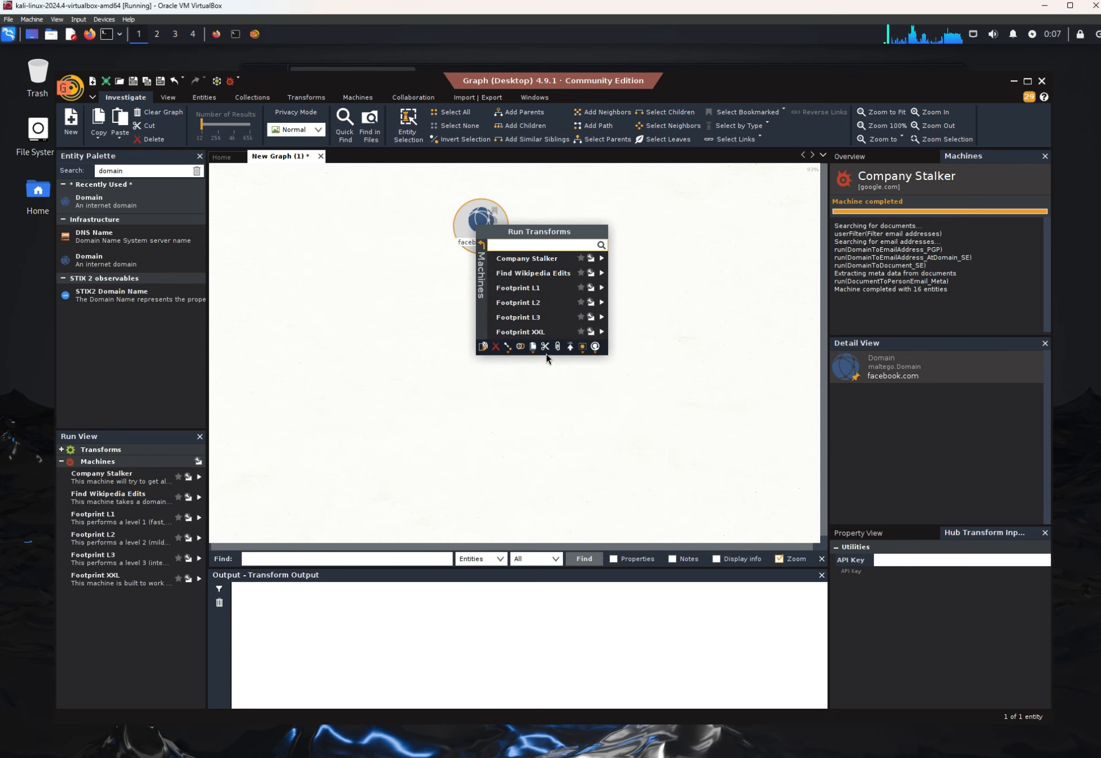
left_click(528, 264)
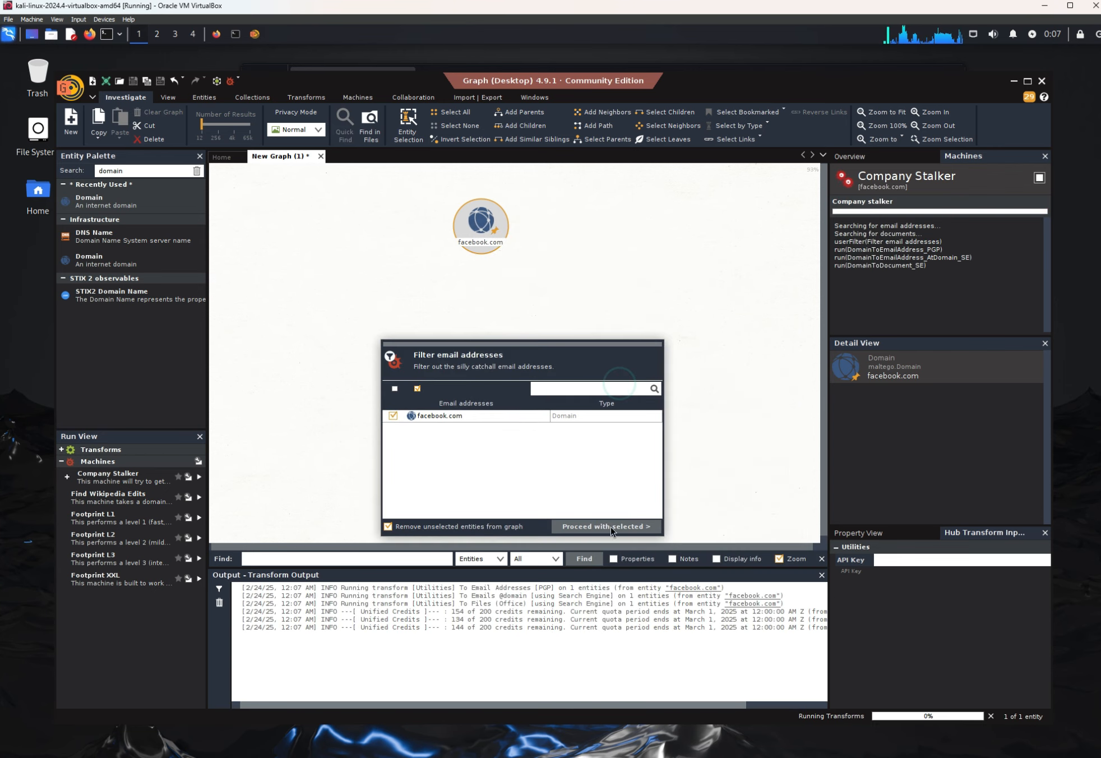
left_click(597, 524)
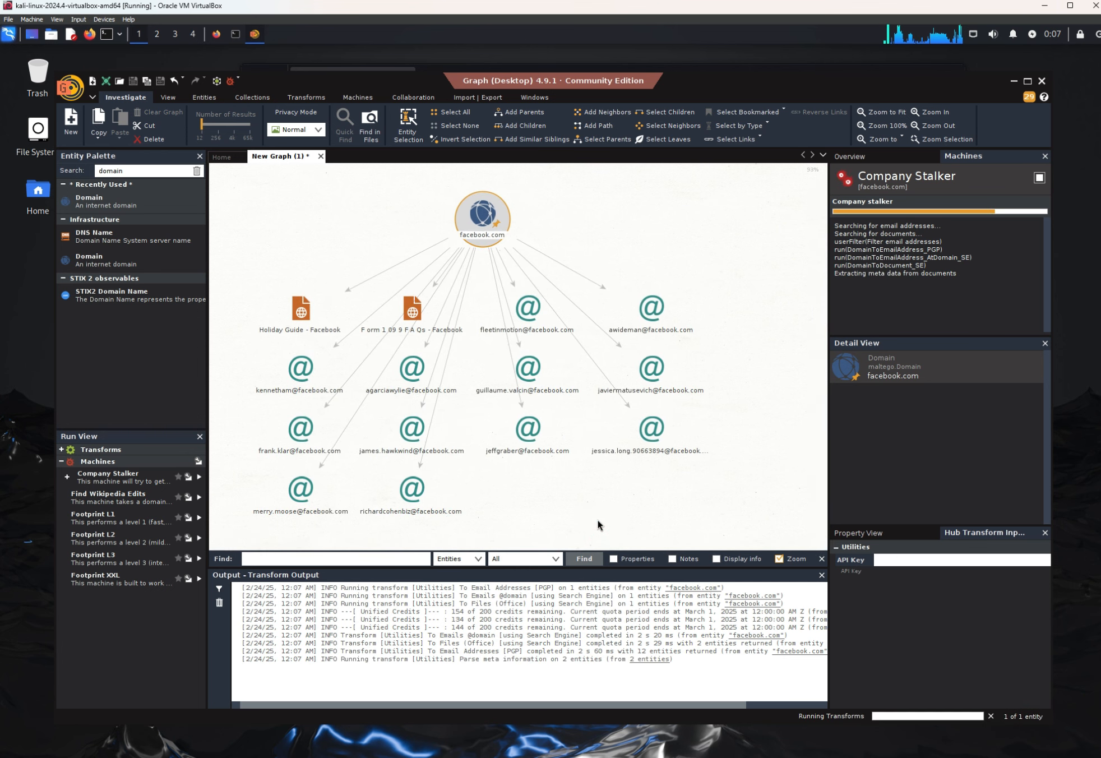